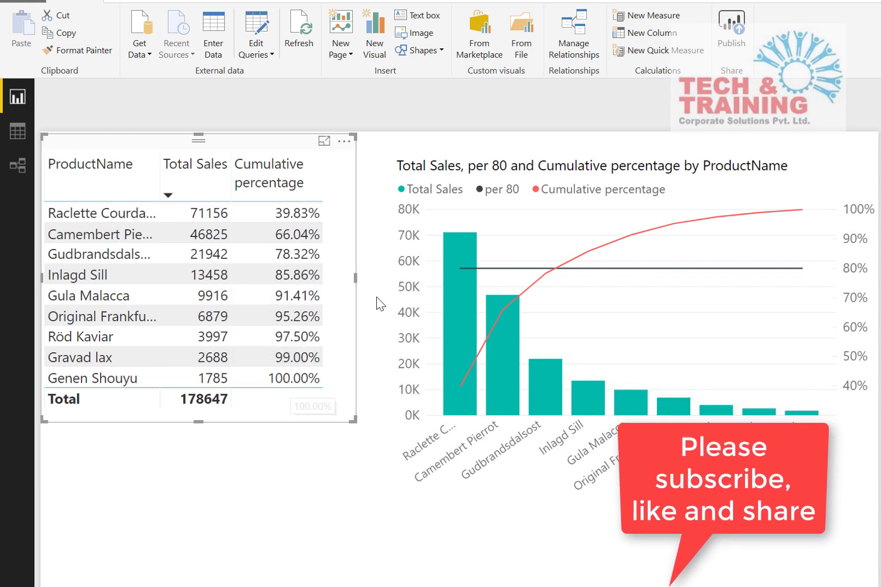
# - Inspect the rows of the Products and Order_Details tables in Data view
pyautogui.click(376, 298)
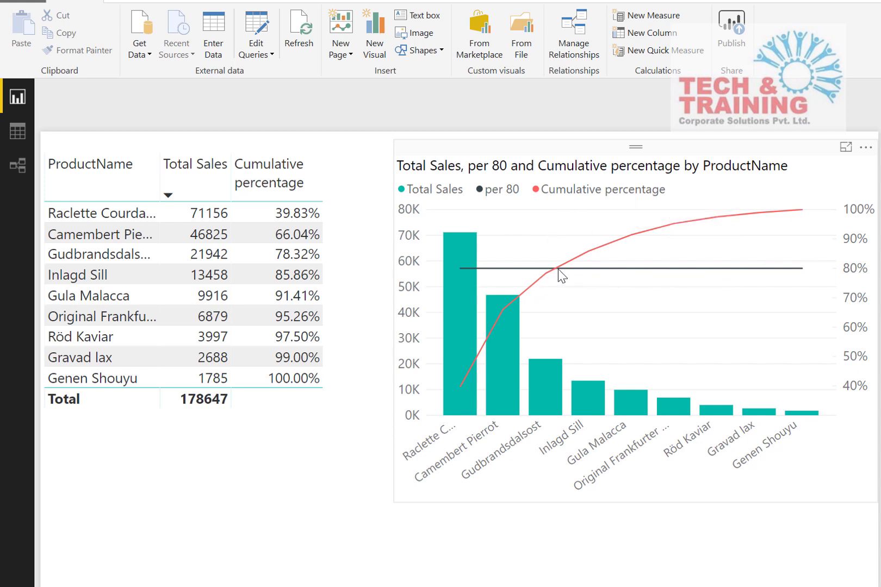
pyautogui.moveTo(556, 249)
pyautogui.moveTo(541, 388)
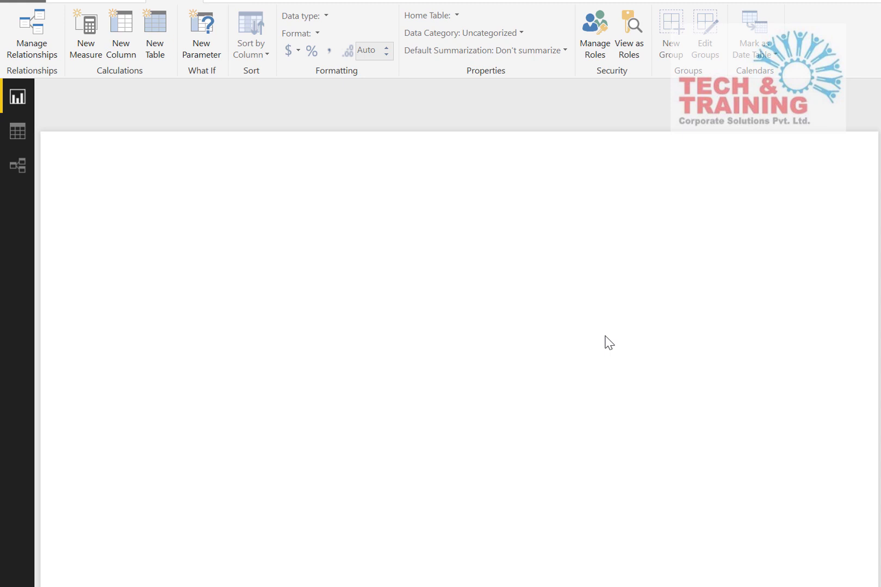
pyautogui.click(17, 161)
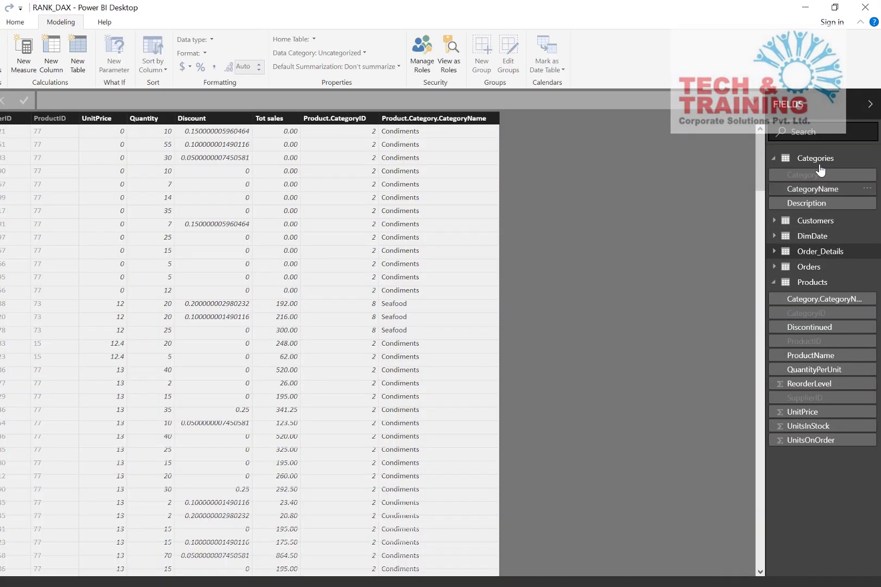
pyautogui.click(810, 284)
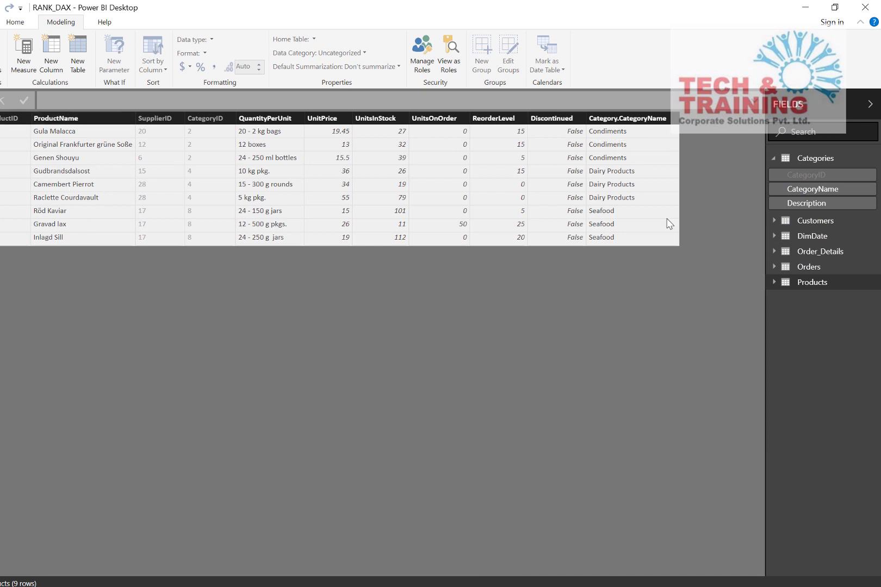
pyautogui.click(805, 254)
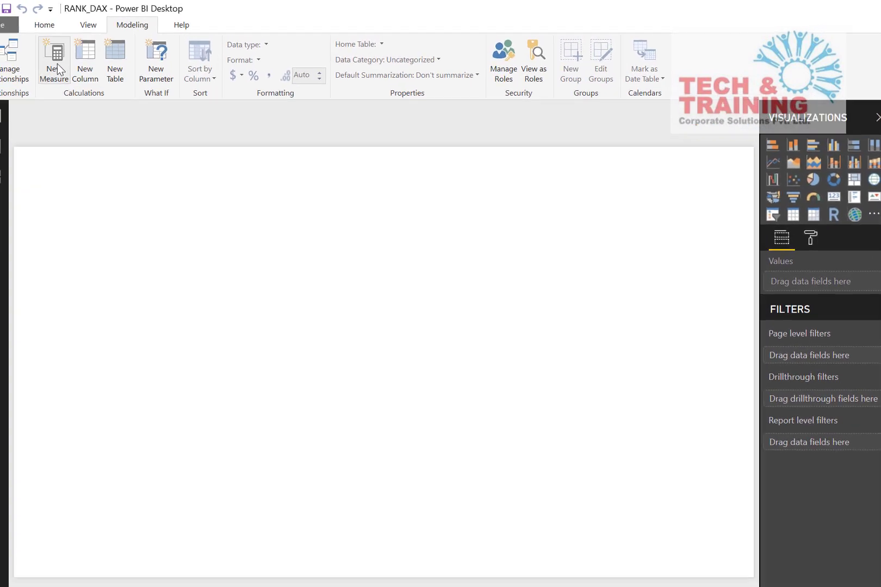
# - Create measure TOtal Sales = SUM(Order_Details[Tot sales]) with Order_Details as its home table
pyautogui.click(58, 69)
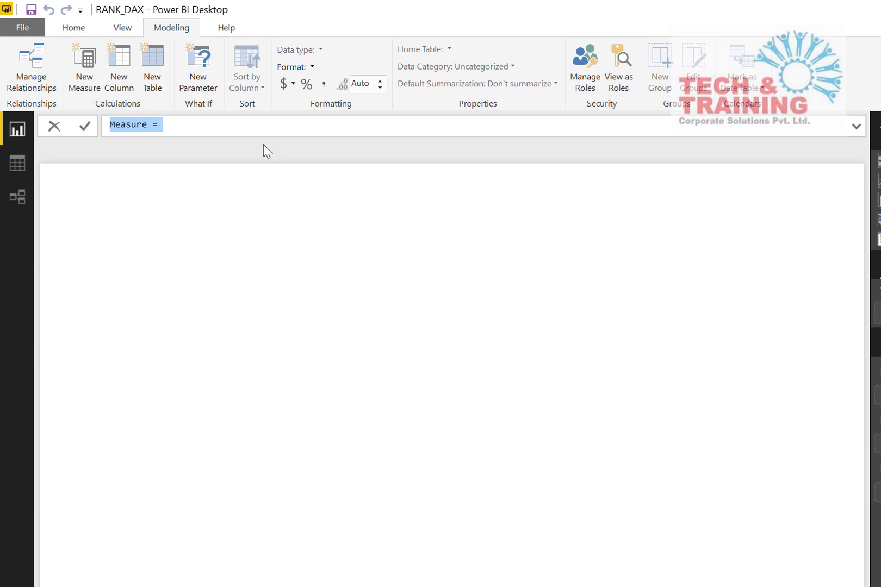
pyautogui.write('TOtal Sale')
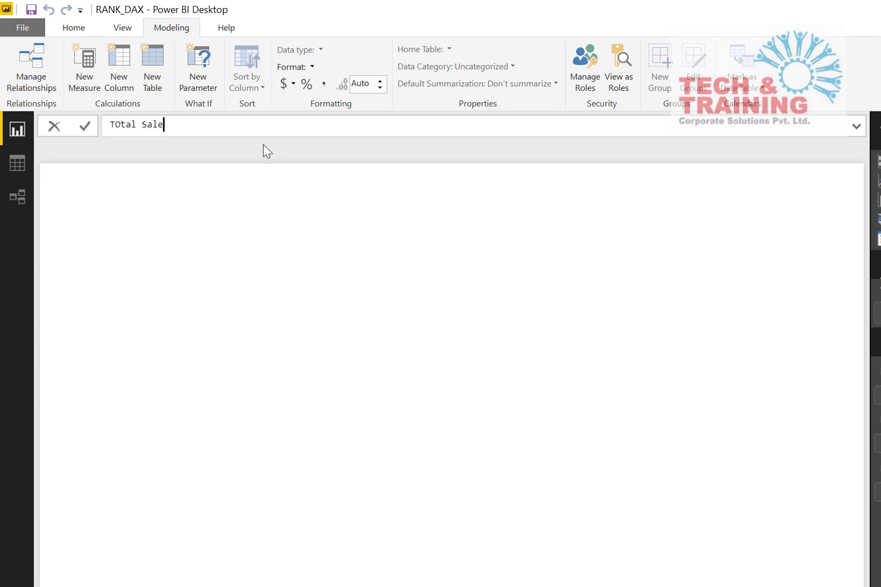
pyautogui.write('s = SUM(tota')
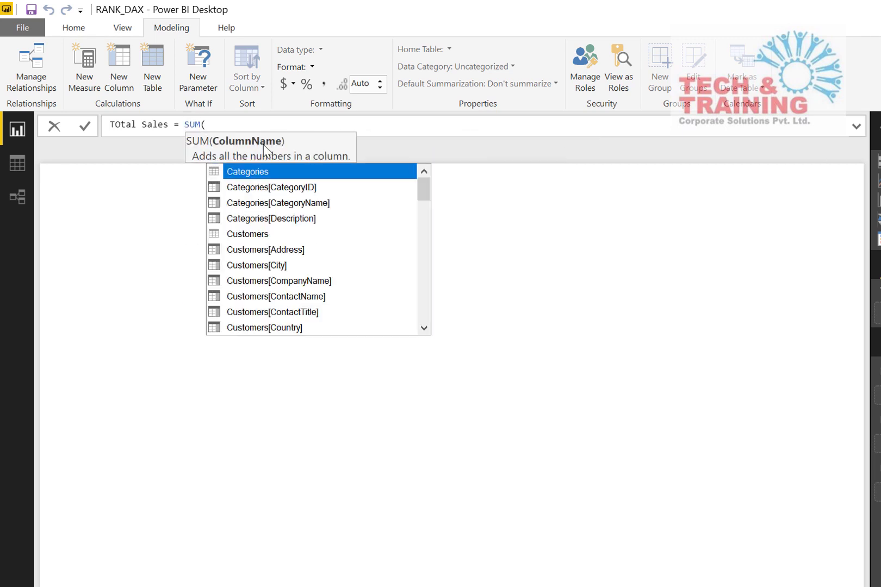
pyautogui.press('Tab')
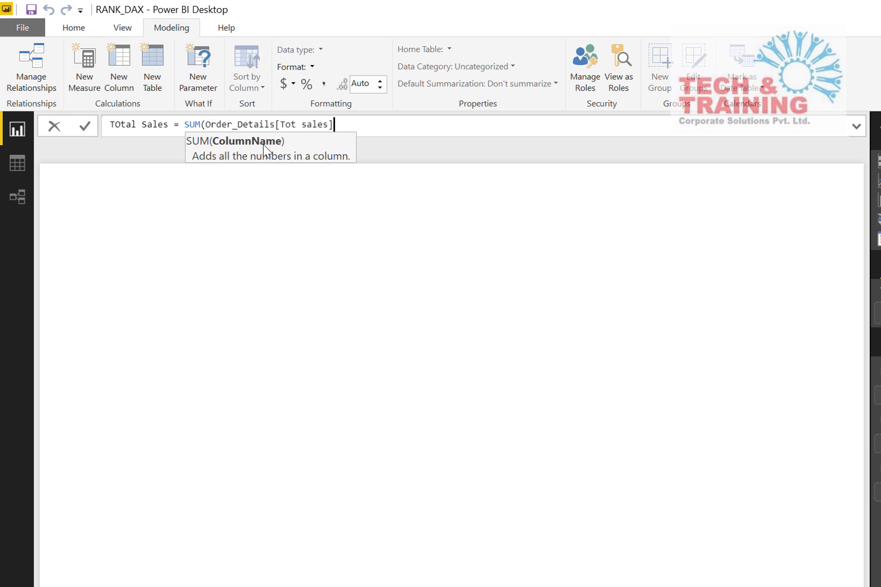
pyautogui.write(')')
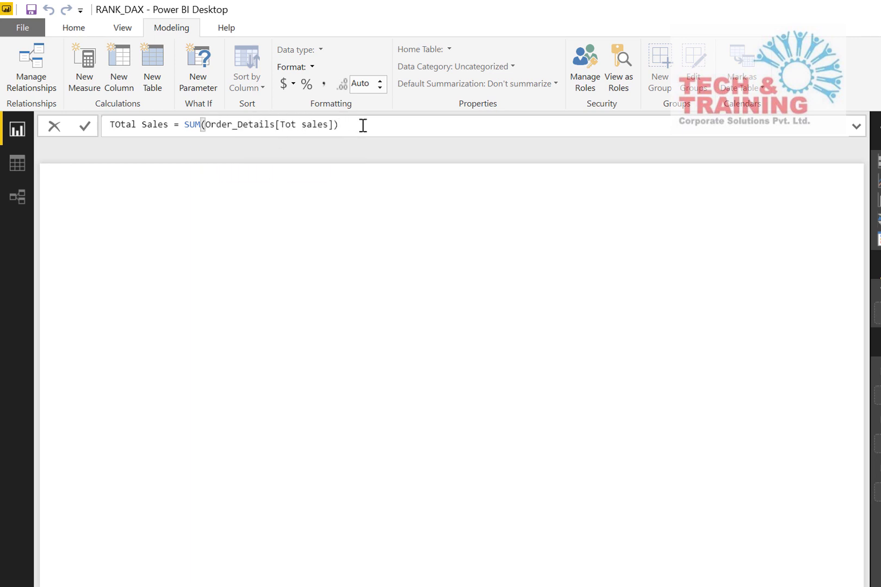
pyautogui.press('Return')
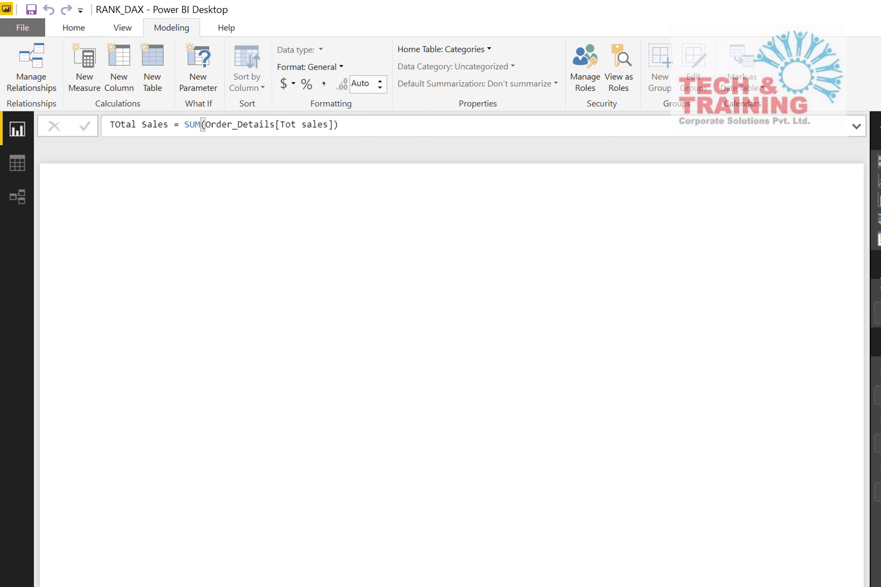
pyautogui.click(477, 50)
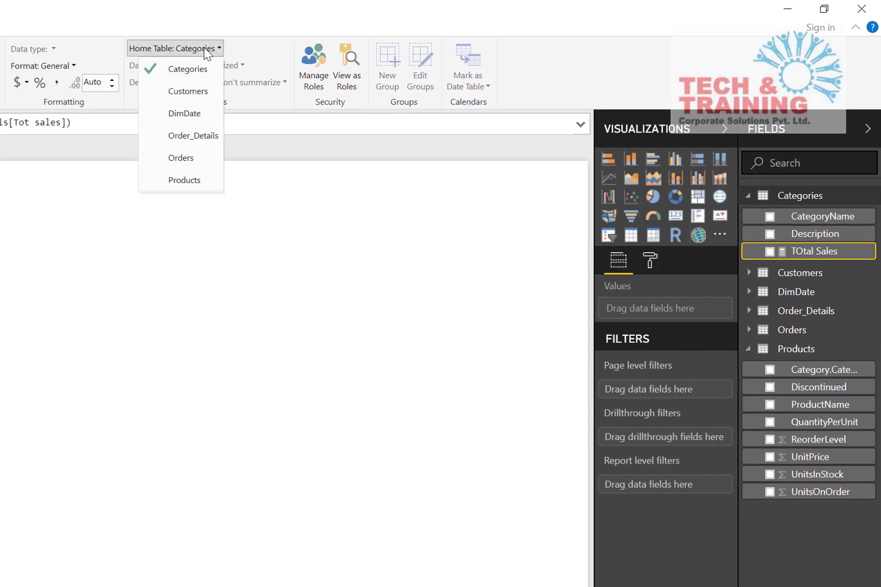
pyautogui.click(194, 143)
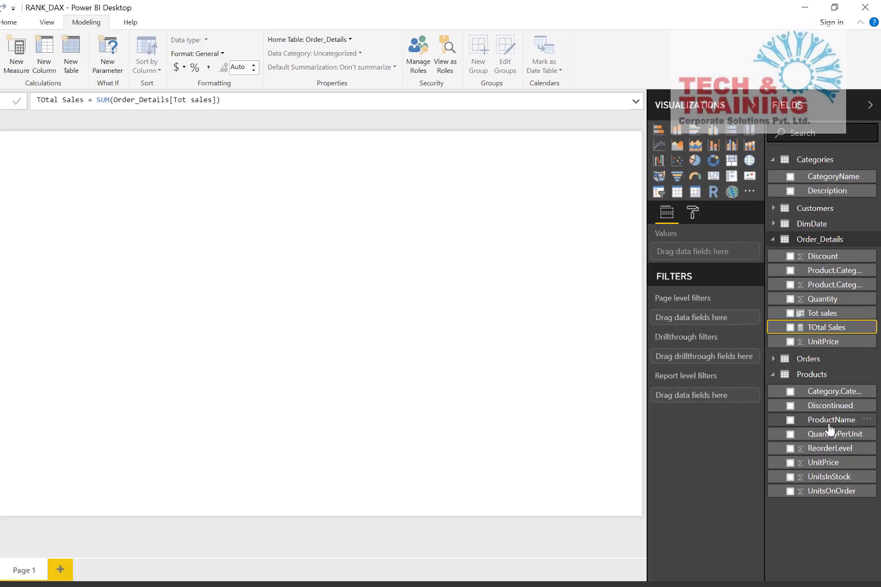
# - Build a table visual of ProductName and TOtal Sales and enlarge it
pyautogui.moveTo(830, 427); pyautogui.dragTo(82, 197)
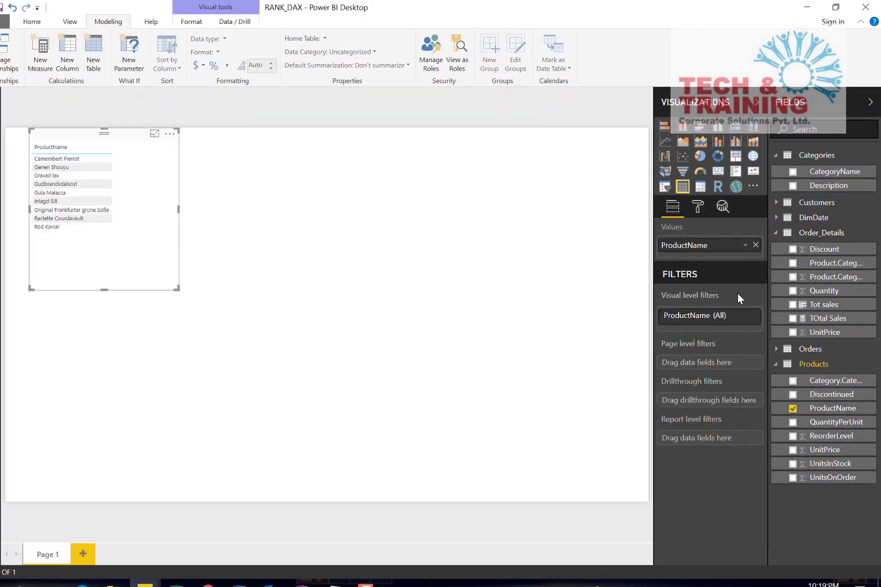
pyautogui.moveTo(830, 319); pyautogui.dragTo(122, 198)
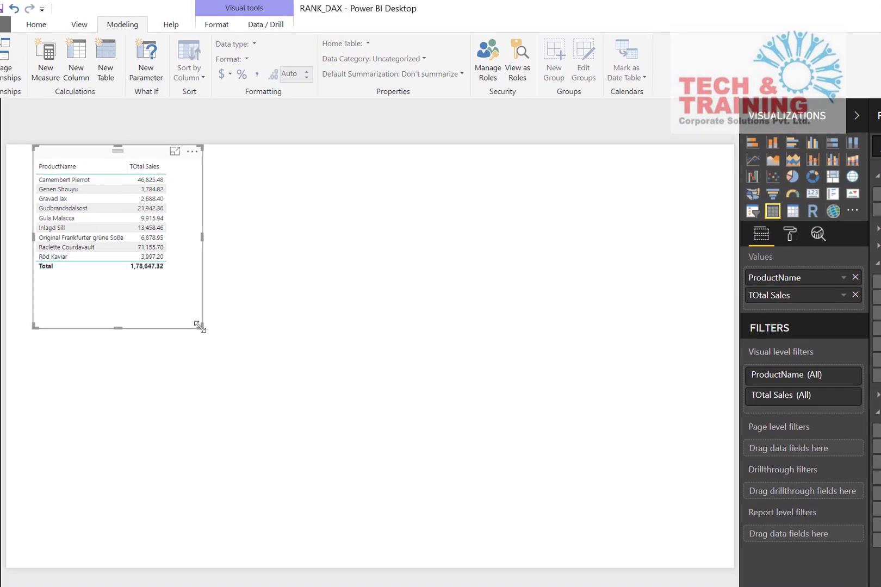
pyautogui.moveTo(199, 326); pyautogui.dragTo(358, 416)
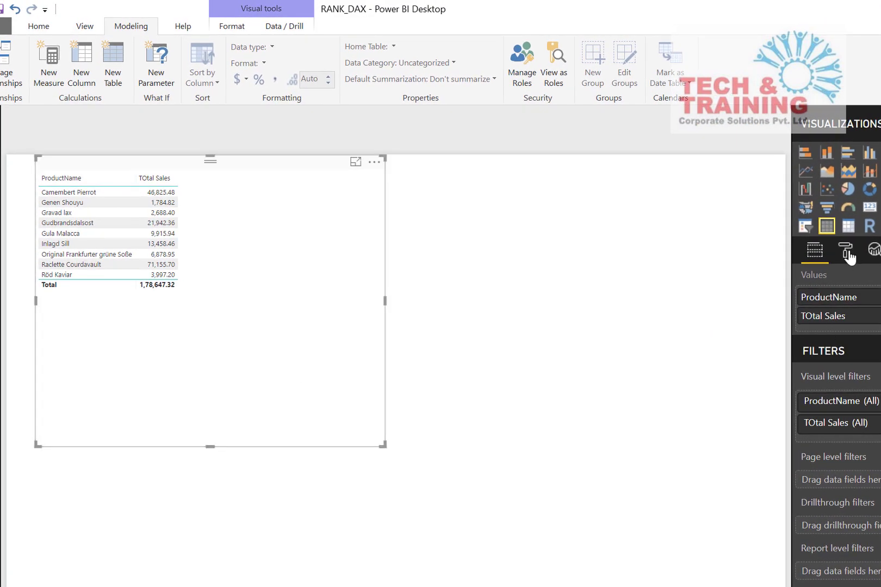
# - Set column header and values text size to 18, then sort by TOtal Sales descending
pyautogui.click(847, 253)
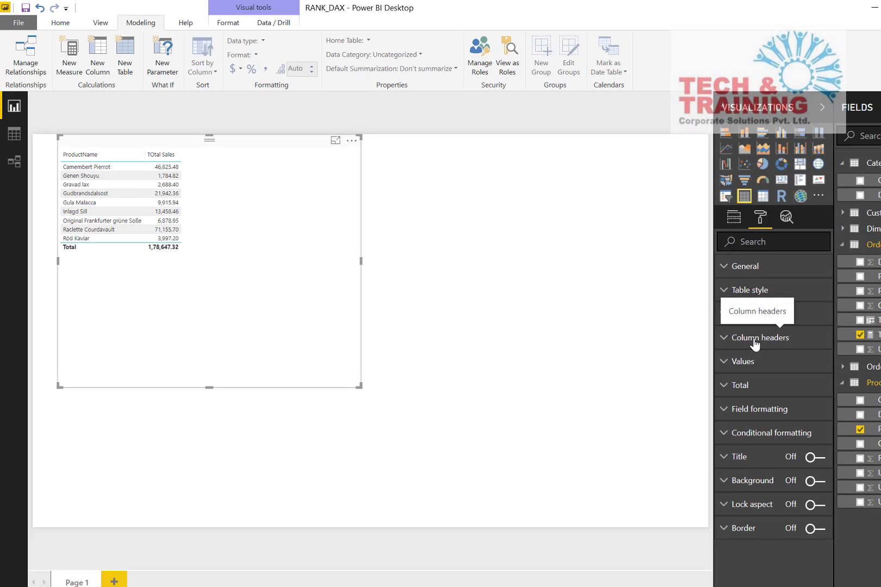
pyautogui.click(837, 389)
pyautogui.click(788, 479)
pyautogui.write('18')
pyautogui.click(724, 338)
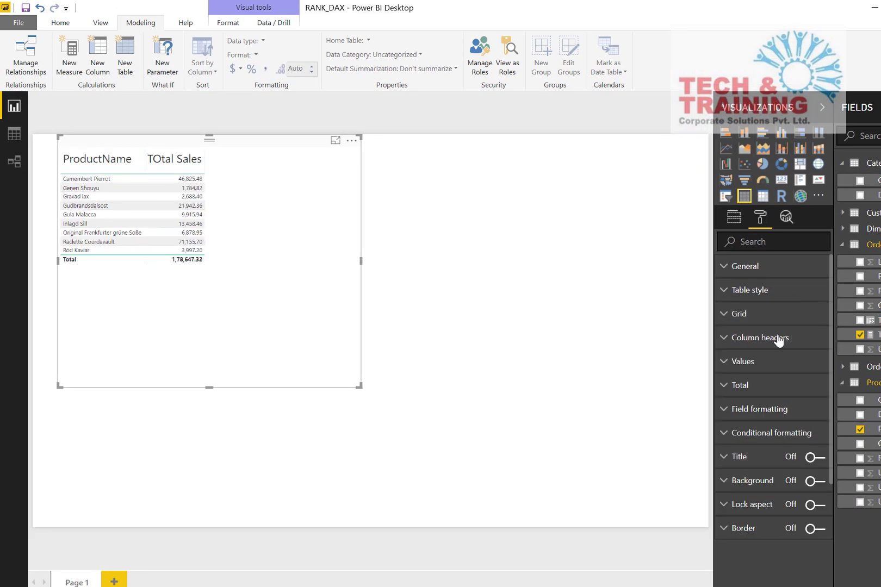
pyautogui.click(748, 362)
pyautogui.click(799, 576)
pyautogui.write('18')
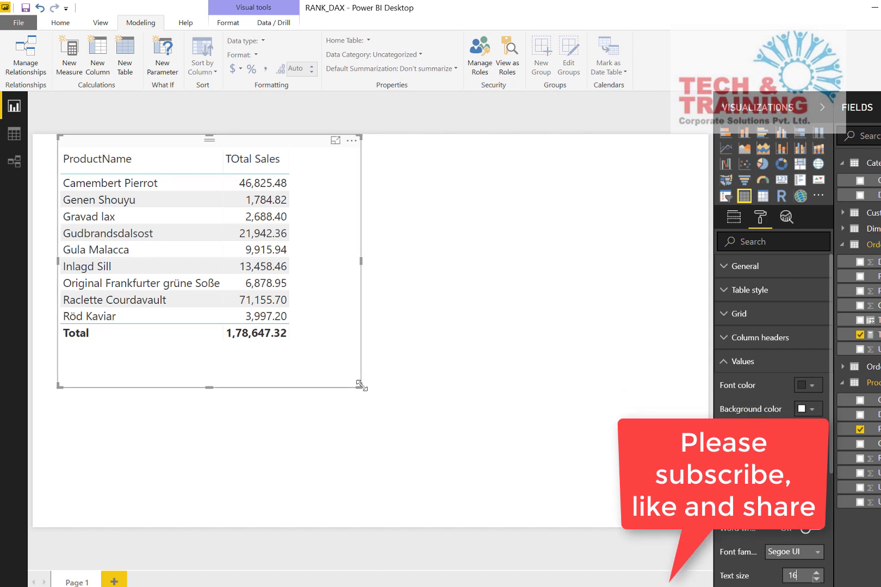
pyautogui.moveTo(359, 386); pyautogui.dragTo(523, 419)
pyautogui.click(734, 217)
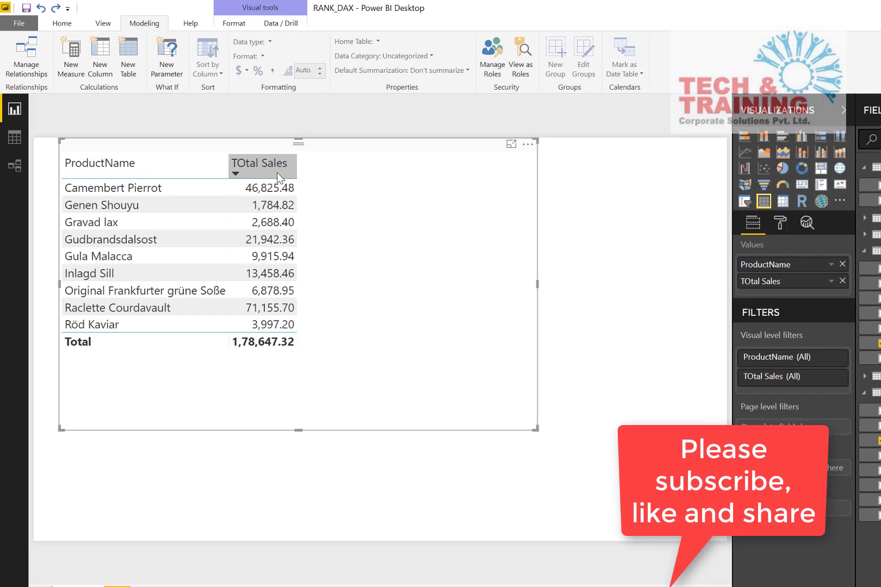
pyautogui.click(277, 179)
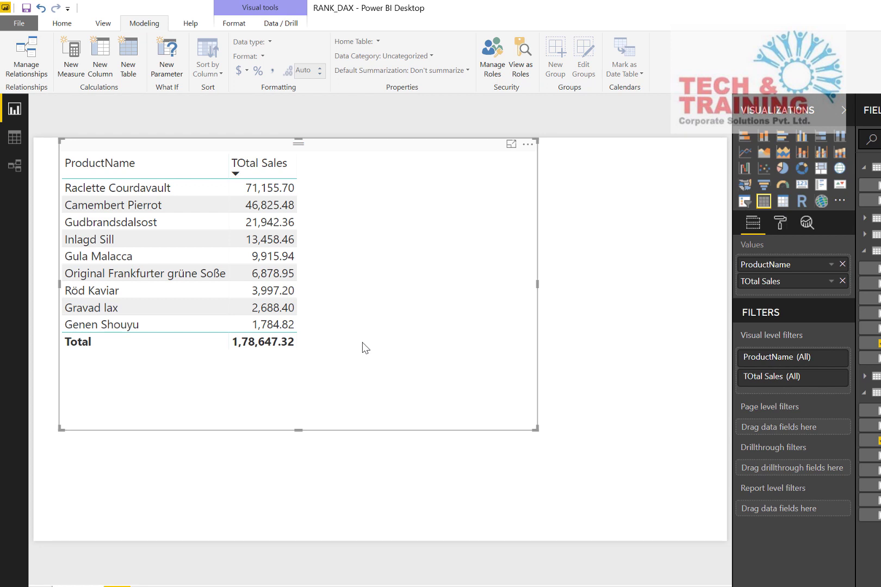
# - Create the measure Rank = RANKX(ALL(Products),[TOtal Sales])
pyautogui.click(69, 58)
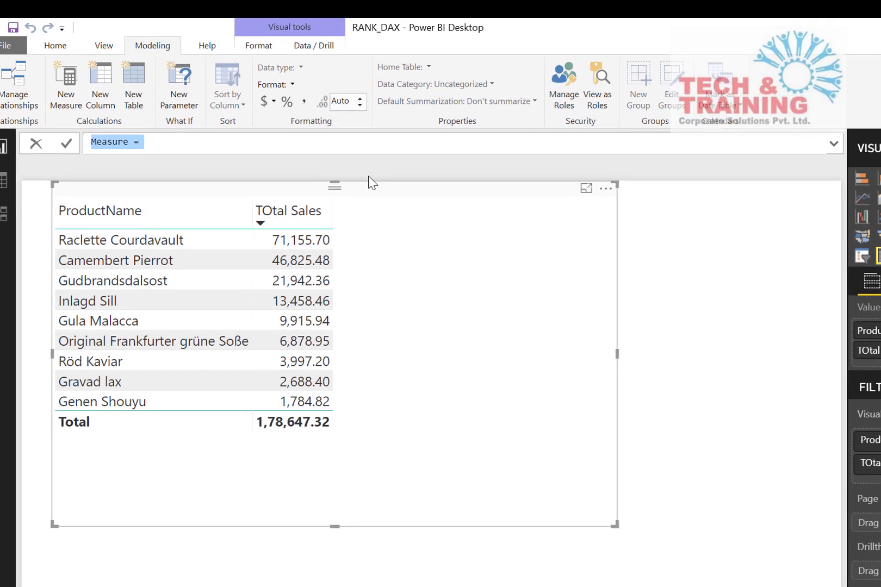
pyautogui.write('Rank')
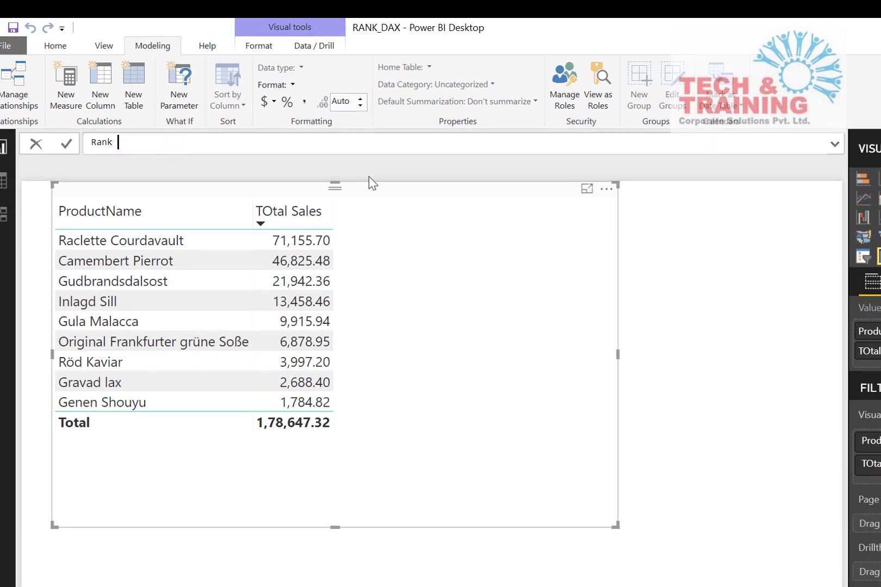
pyautogui.write(' = Rank')
pyautogui.press('Down')
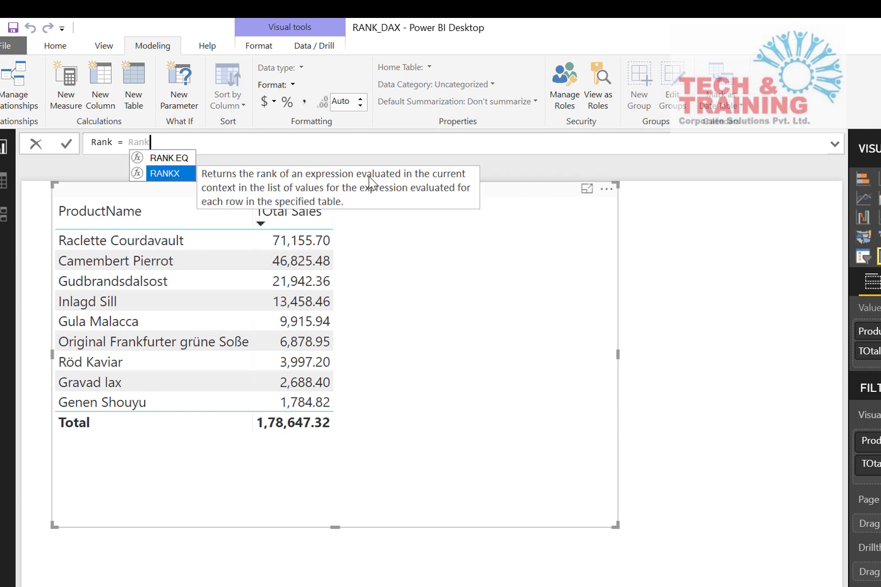
pyautogui.press('Tab')
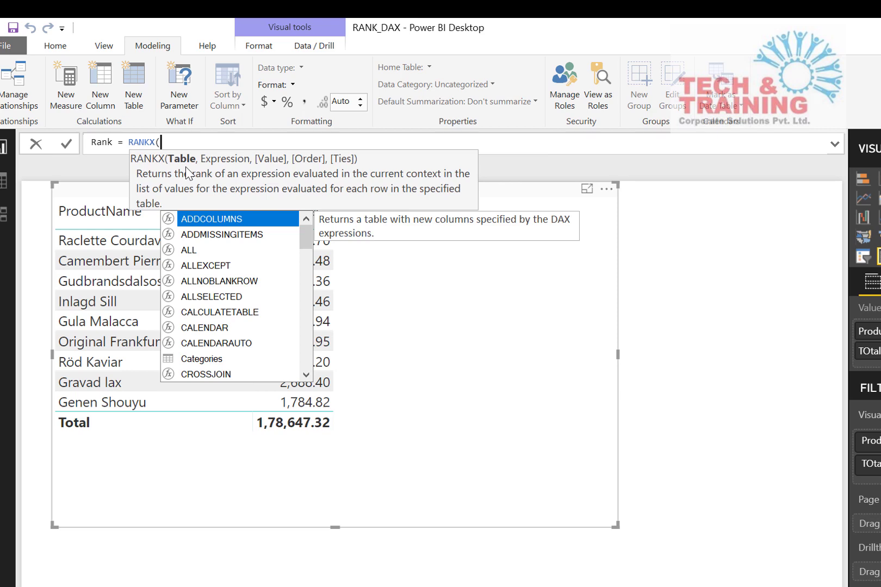
pyautogui.write('ALL')
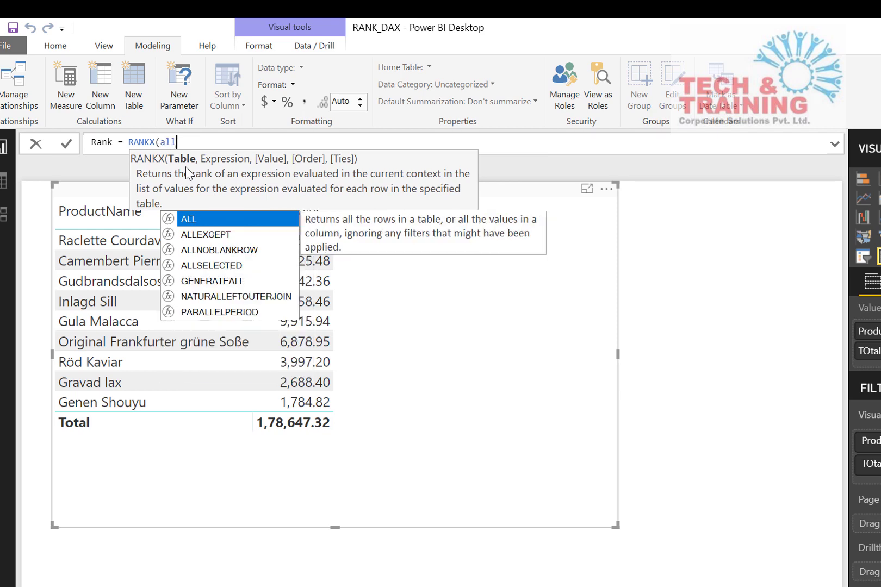
pyautogui.press('Tab')
pyautogui.write('Prod')
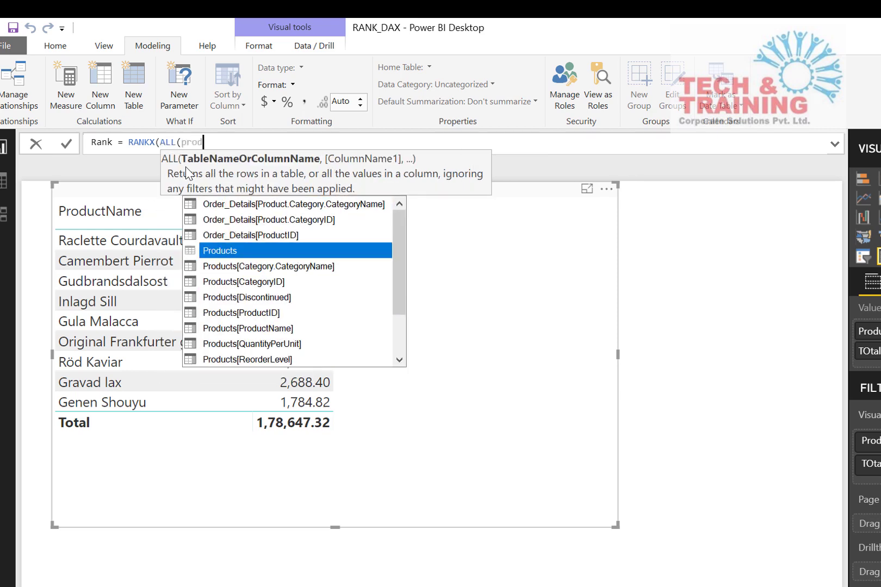
pyautogui.press('Tab')
pyautogui.write(')')
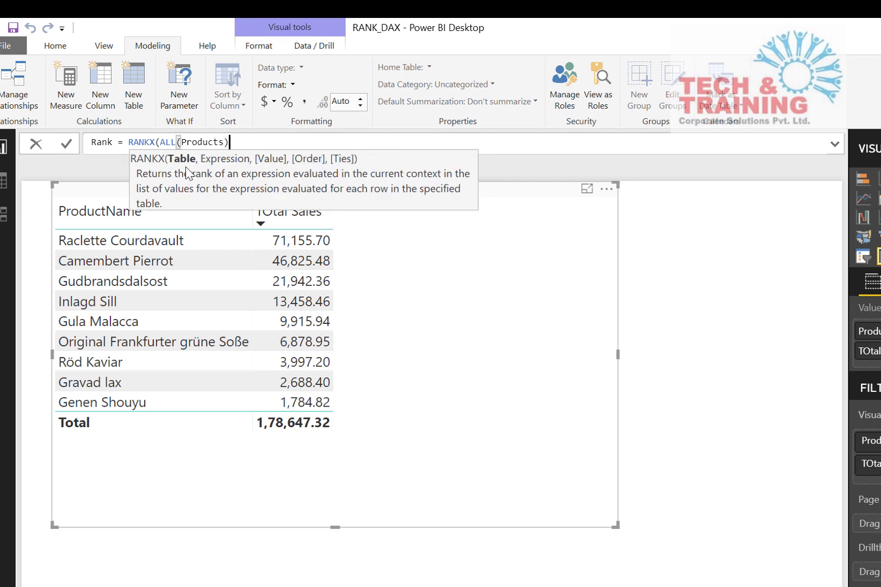
pyautogui.write(',')
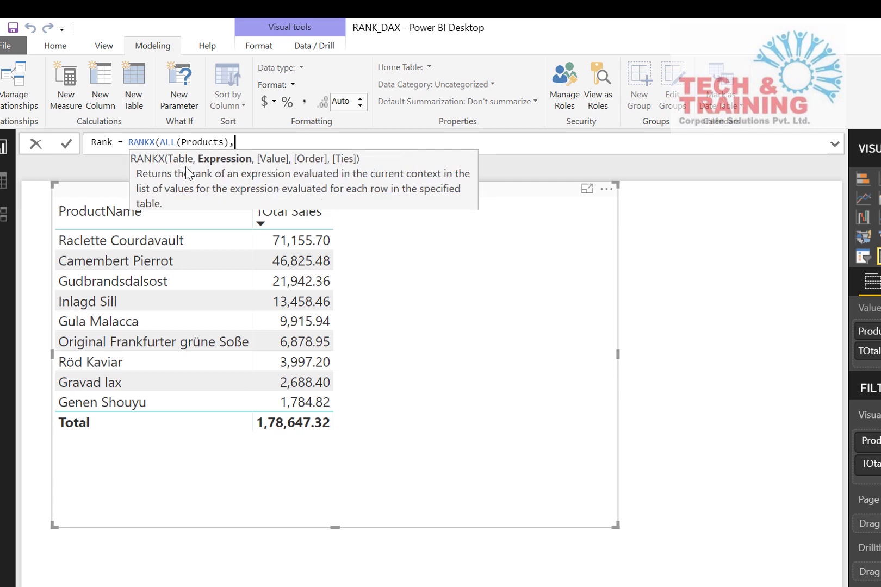
pyautogui.write('total')
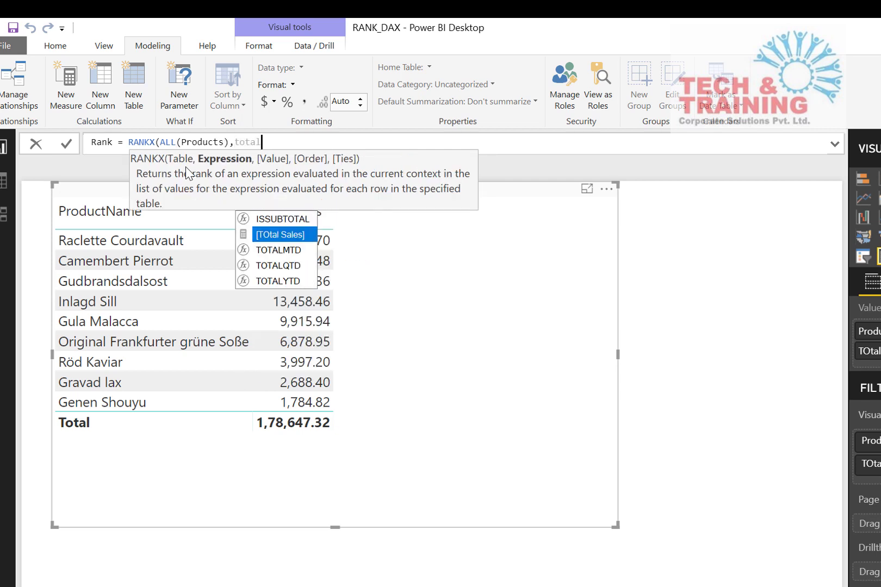
pyautogui.press('Tab')
pyautogui.write(')')
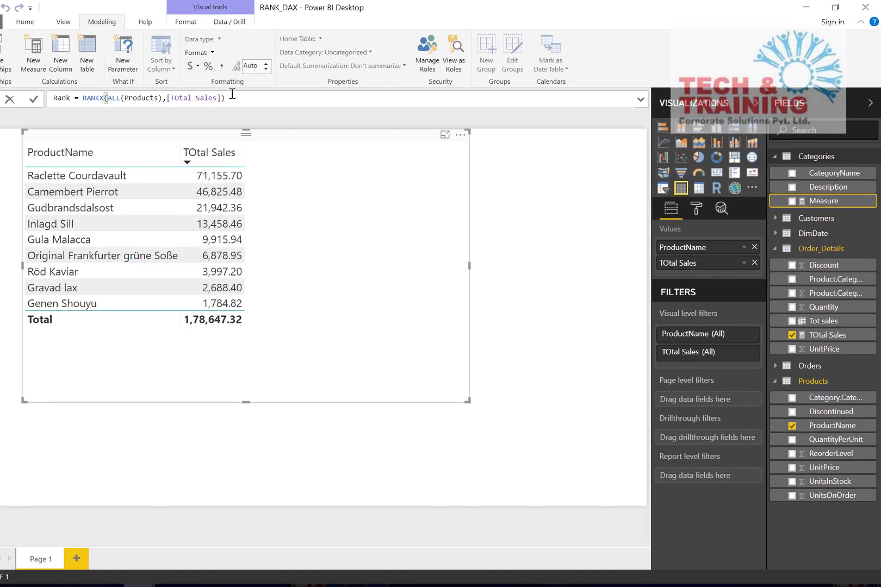
pyautogui.press('Return')
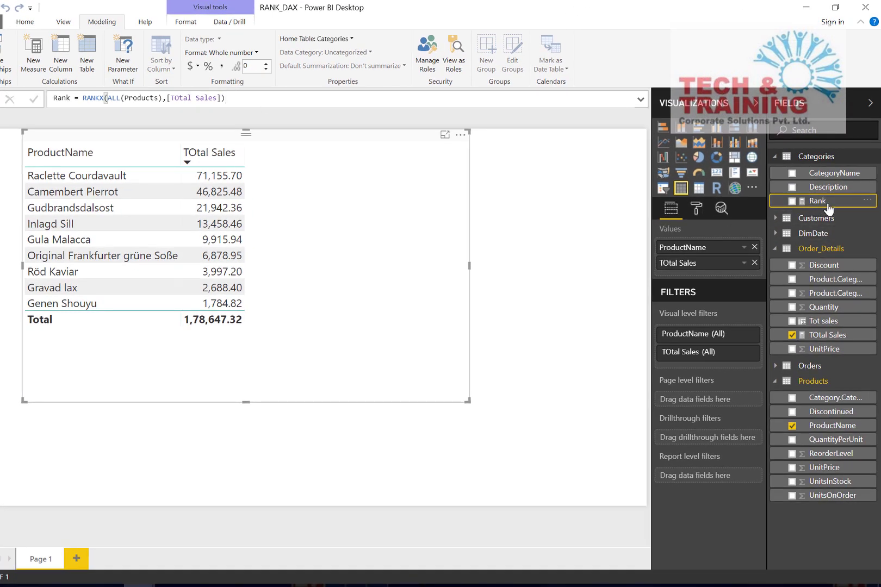
# - Add the Rank measure to the product sales table, numbering products 1 to 9
pyautogui.moveTo(810, 202); pyautogui.dragTo(252, 241)
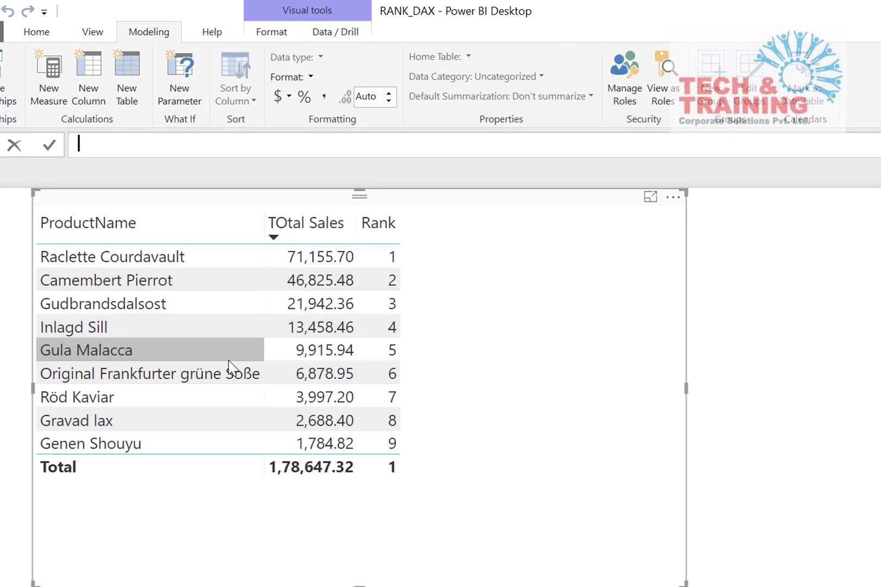
# - Begin the Cumulative total measure as SUMX(TOPN([Rank],ALL(Products[ProductName])
pyautogui.write('Cumulative total = ')
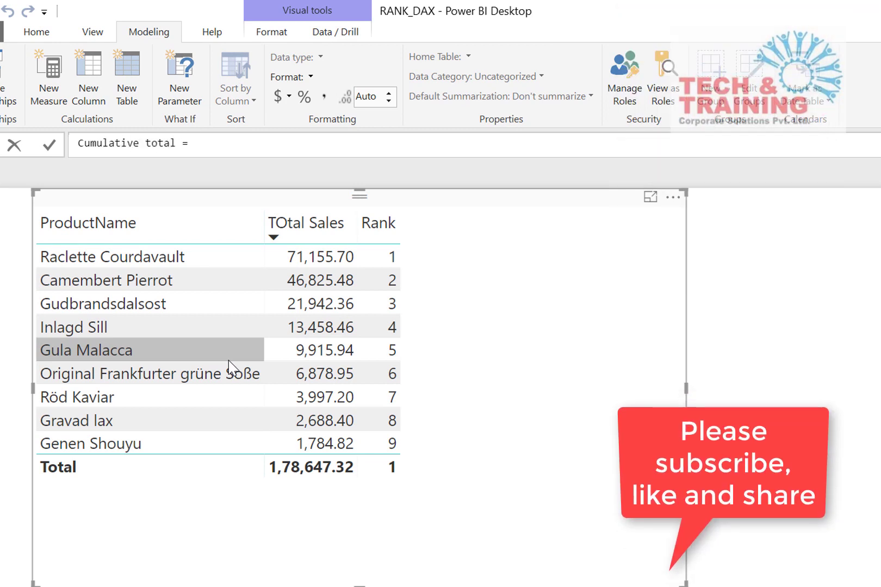
pyautogui.write('sumx')
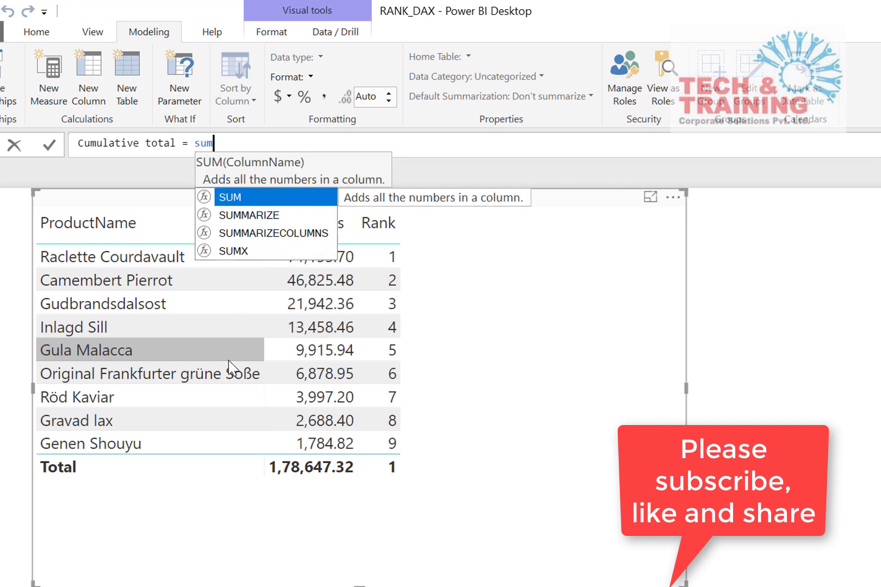
pyautogui.press('Tab')
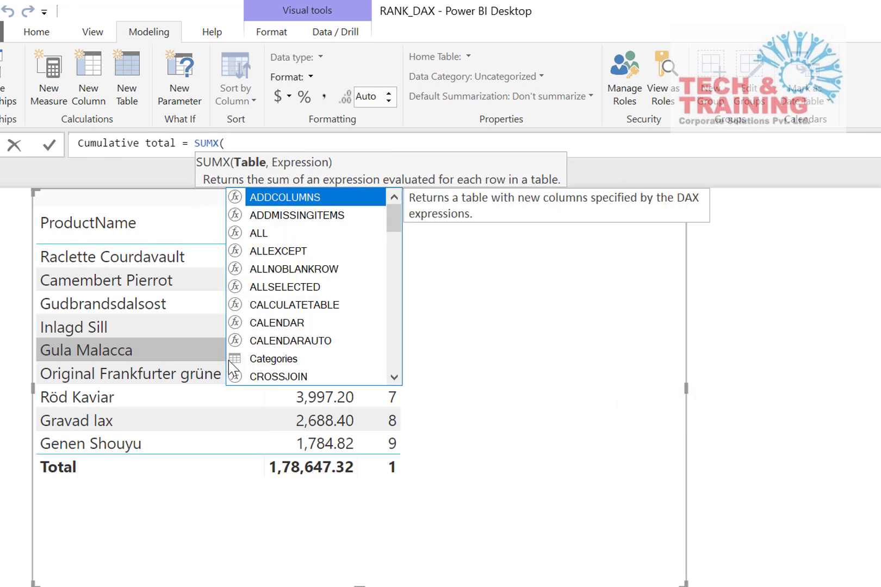
pyautogui.write('topn')
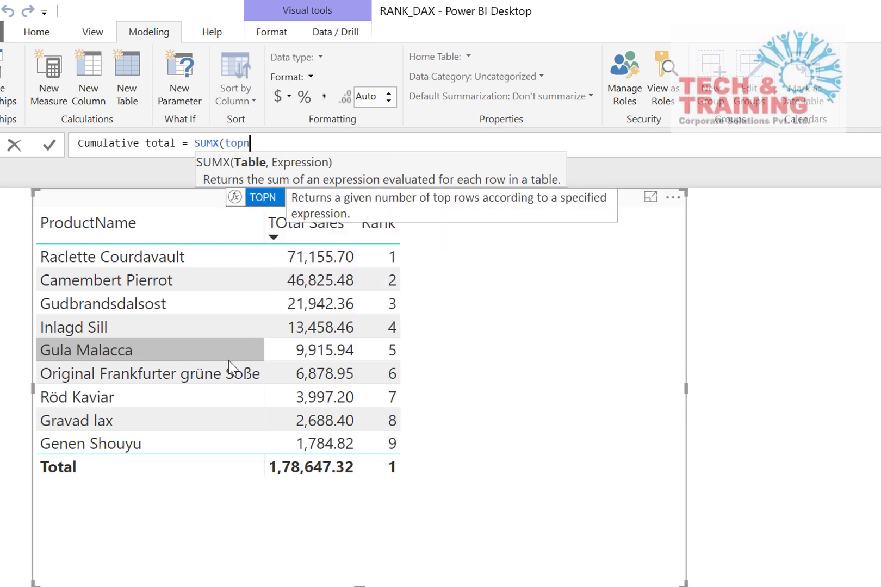
pyautogui.press('Tab')
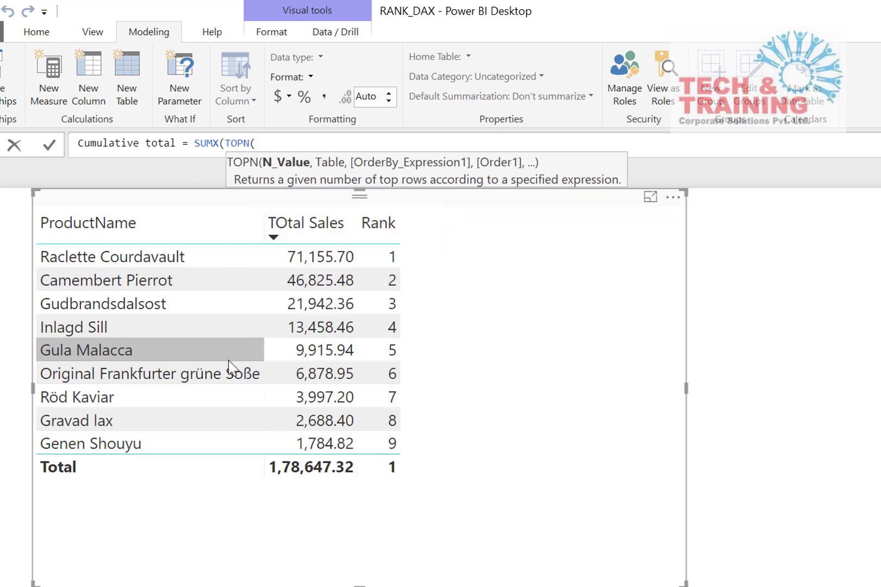
pyautogui.write('ran')
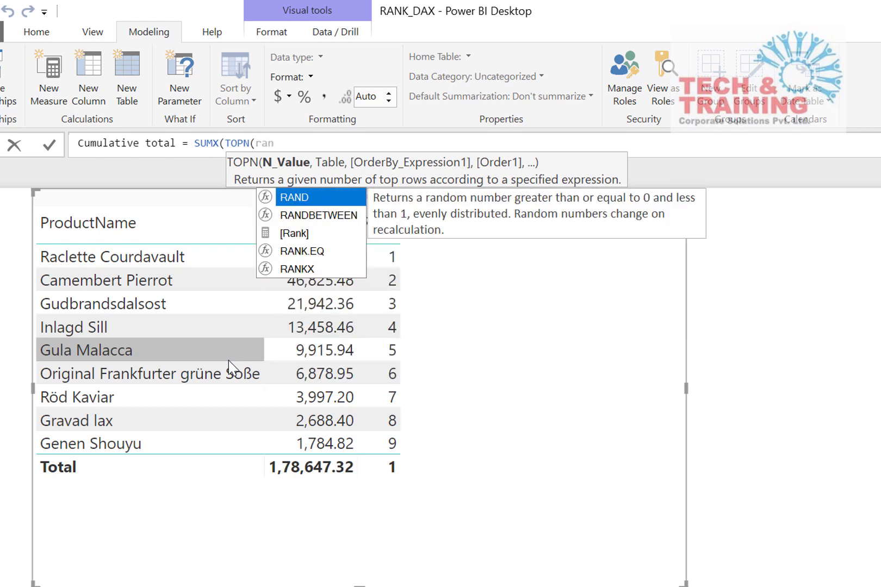
pyautogui.press('Down')
pyautogui.press('Down')
pyautogui.press('Tab')
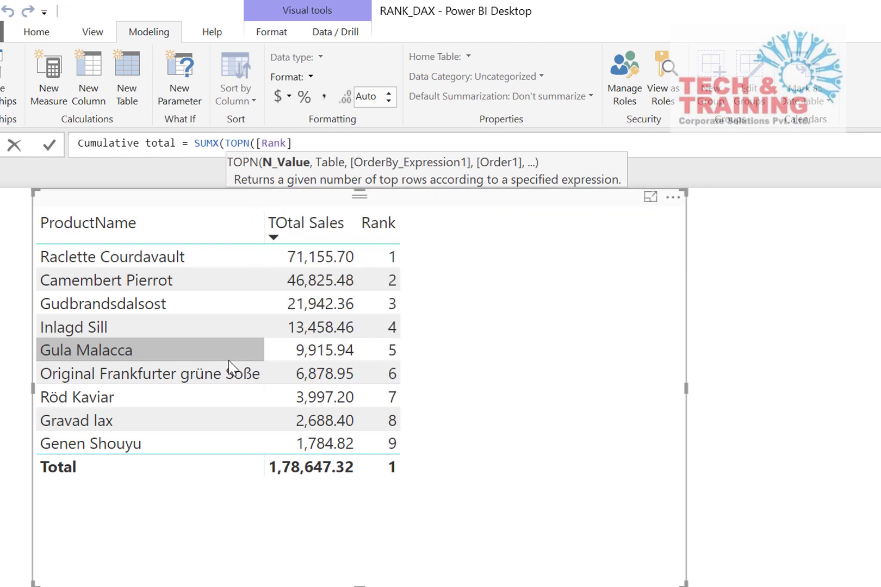
pyautogui.write(',')
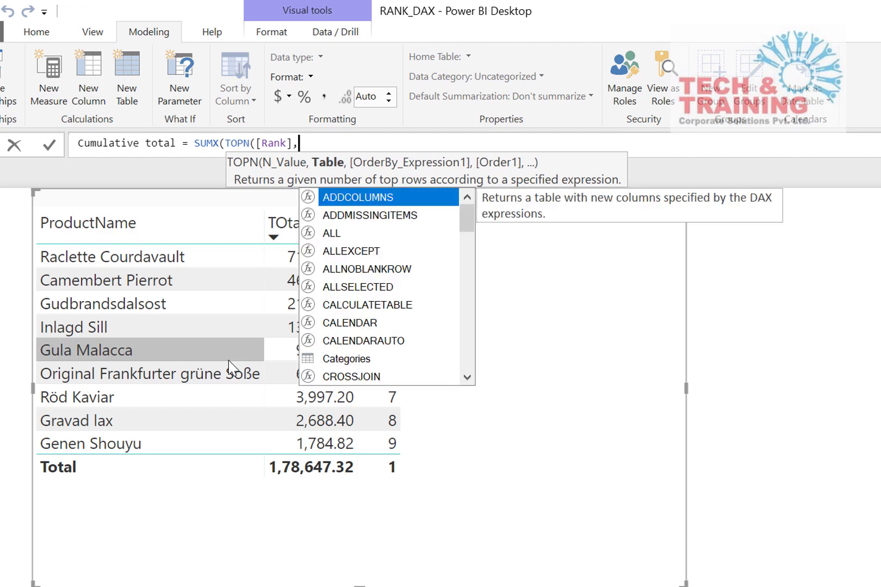
pyautogui.write('all')
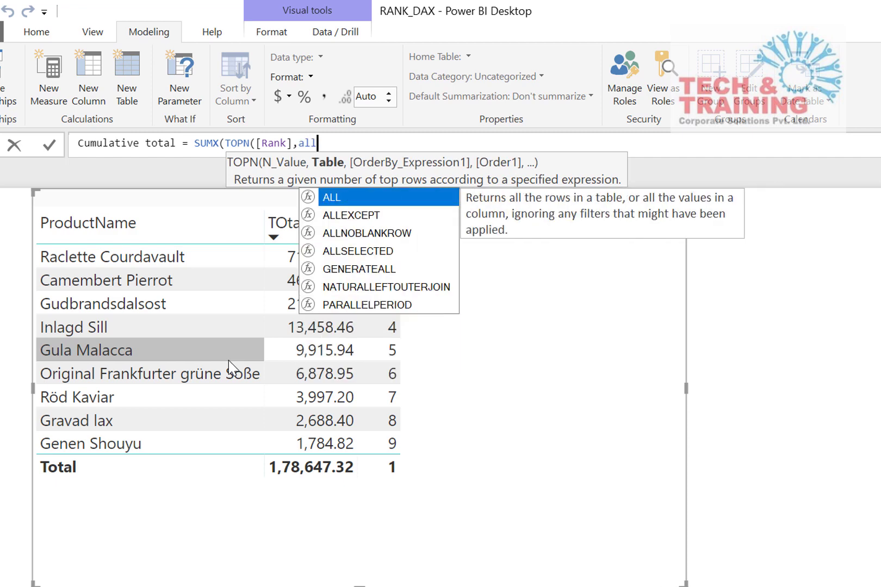
pyautogui.press('Tab')
pyautogui.write('prod')
pyautogui.press('Down')
pyautogui.press('Down')
pyautogui.press('Down')
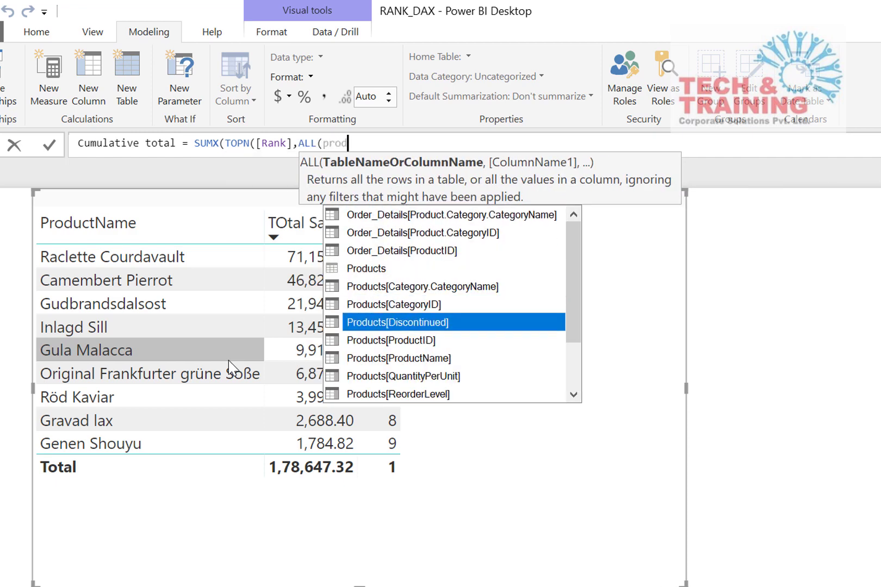
pyautogui.press('Down')
pyautogui.press('Down')
pyautogui.press('Down')
pyautogui.press('Up')
pyautogui.press('Tab')
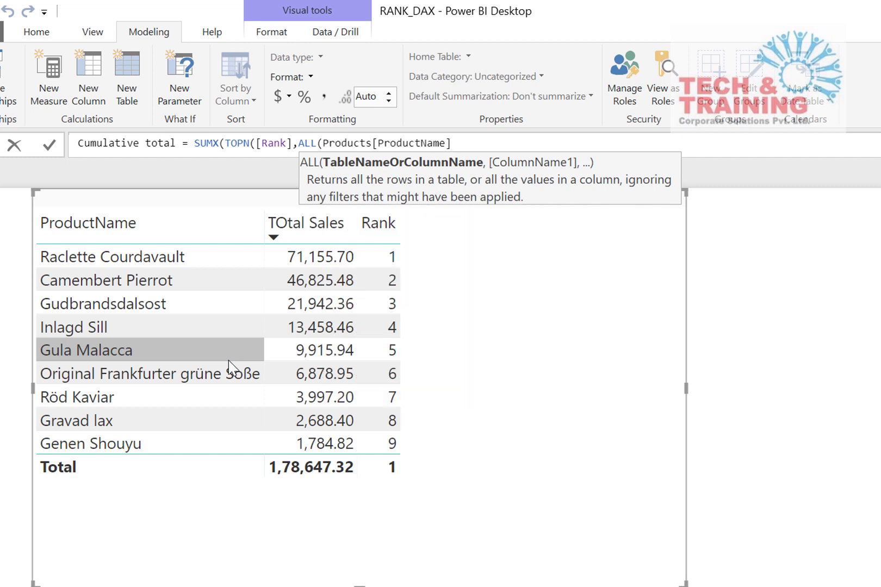
# - Finish the formula with [TOtal Sales],DESC),[TOtal Sales]) and commit the measure
pyautogui.write('),')
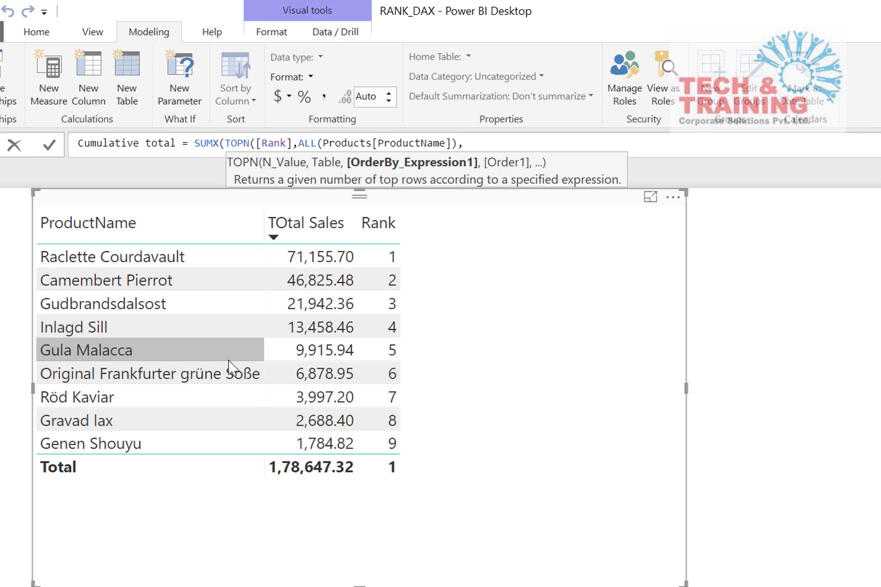
pyautogui.write('ota')
pyautogui.press('Down')
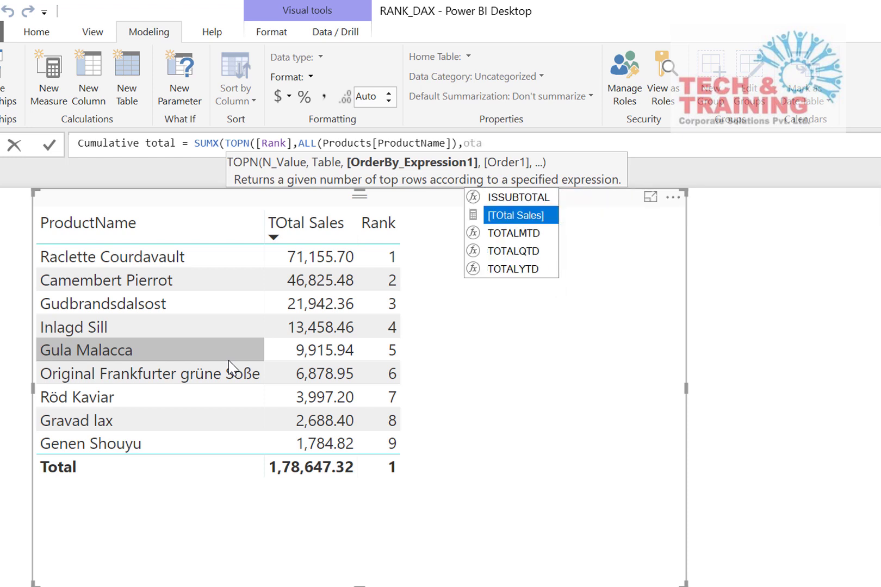
pyautogui.press('Tab')
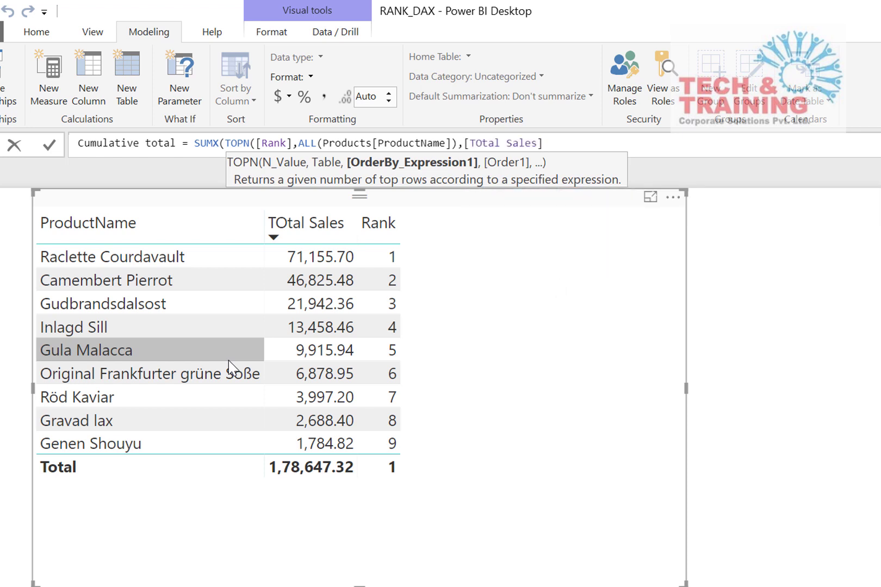
pyautogui.write(',')
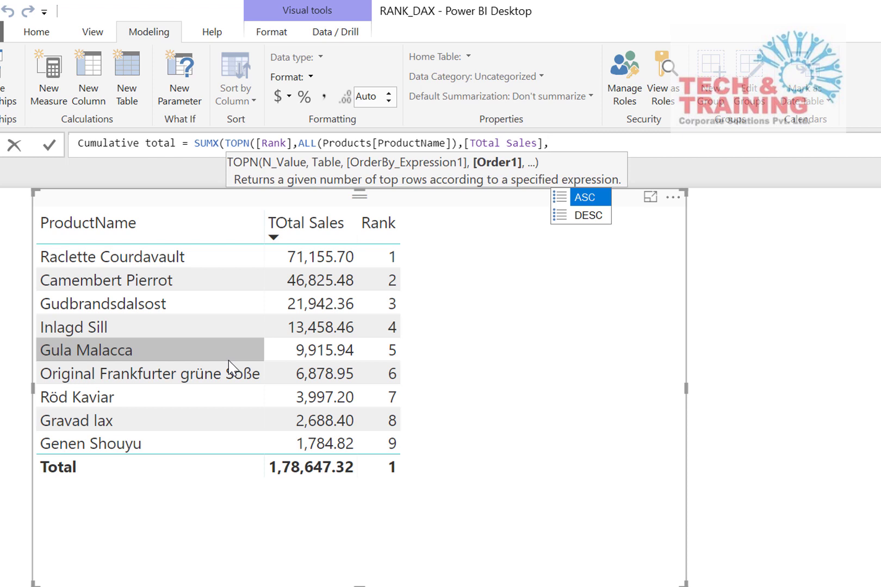
pyautogui.press('Down')
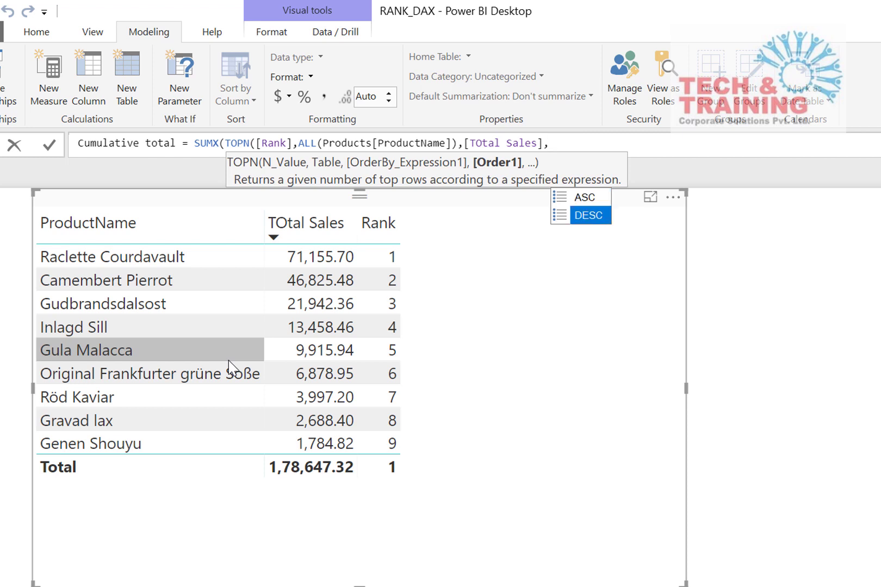
pyautogui.press('Tab')
pyautogui.write(')')
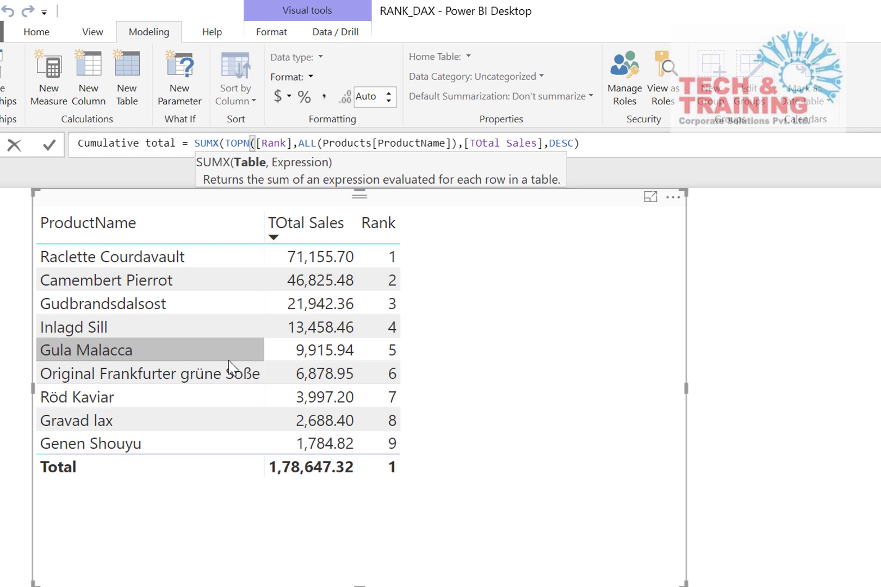
pyautogui.write(',')
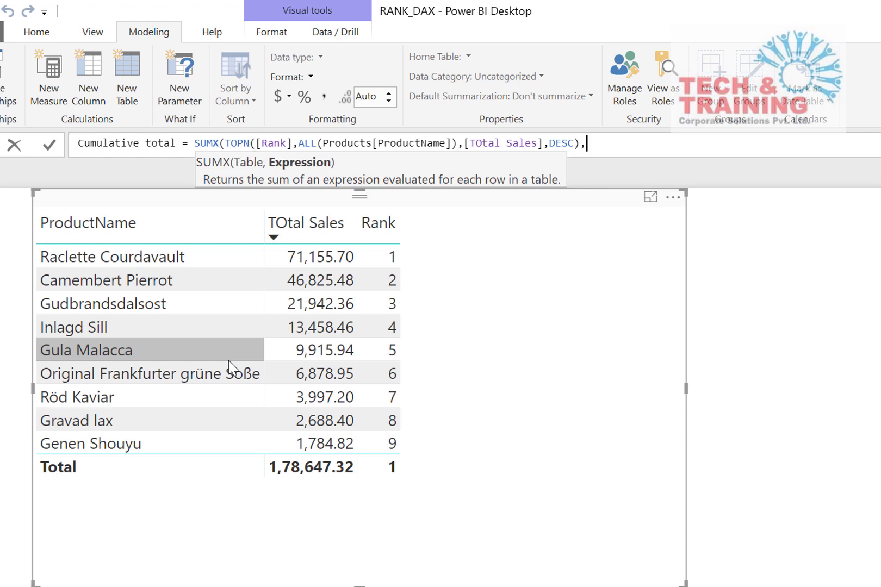
pyautogui.write('tota')
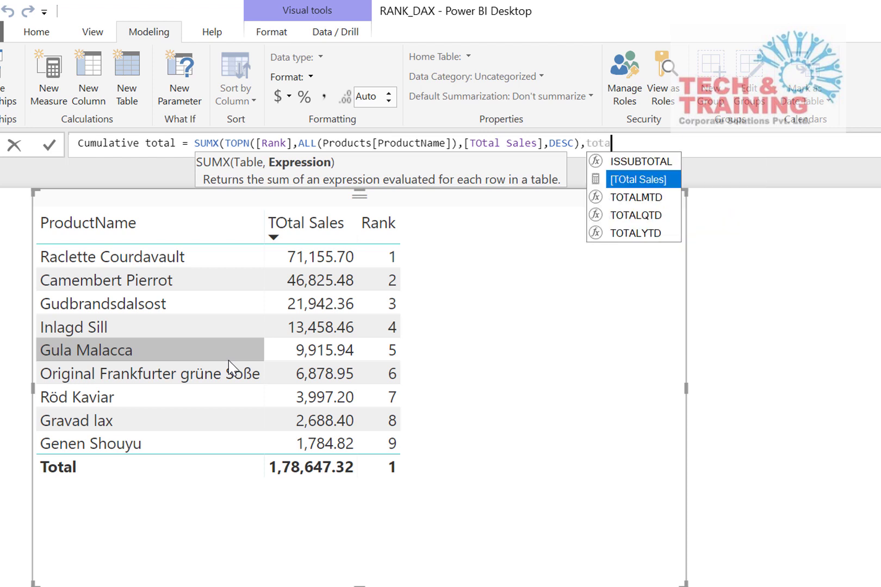
pyautogui.press('Tab')
pyautogui.write(')')
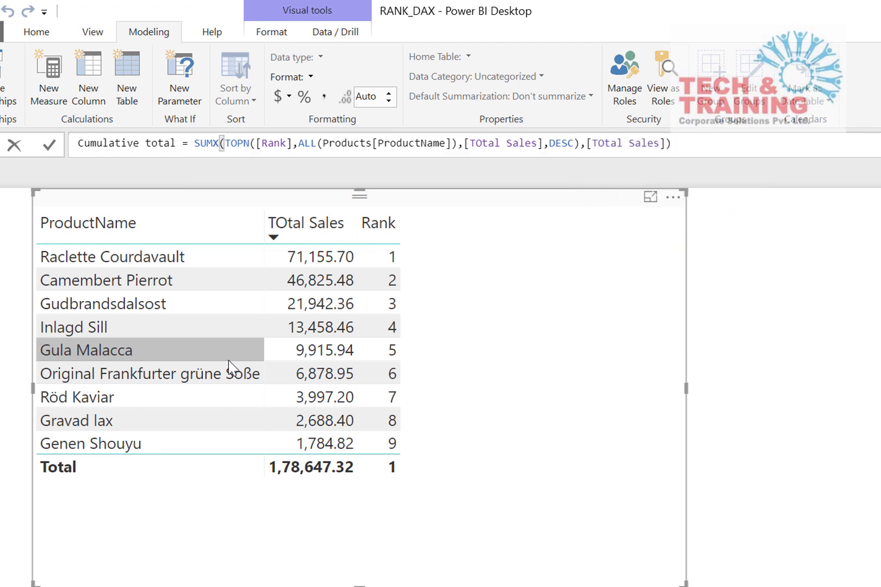
pyautogui.press('Return')
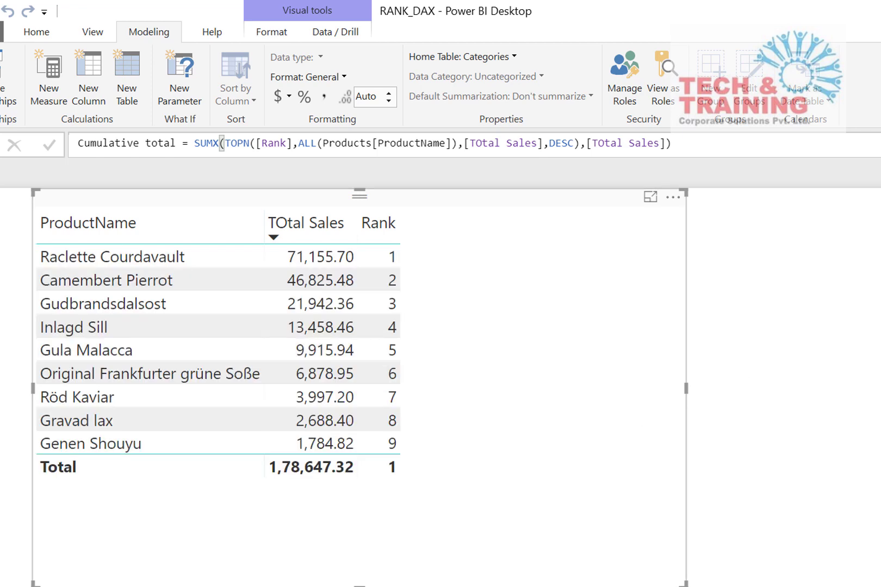
# - Add Cumulative total to the product table, running from 71,155.70 to 1,78,647.32
pyautogui.moveTo(871, 332); pyautogui.dragTo(480, 337)
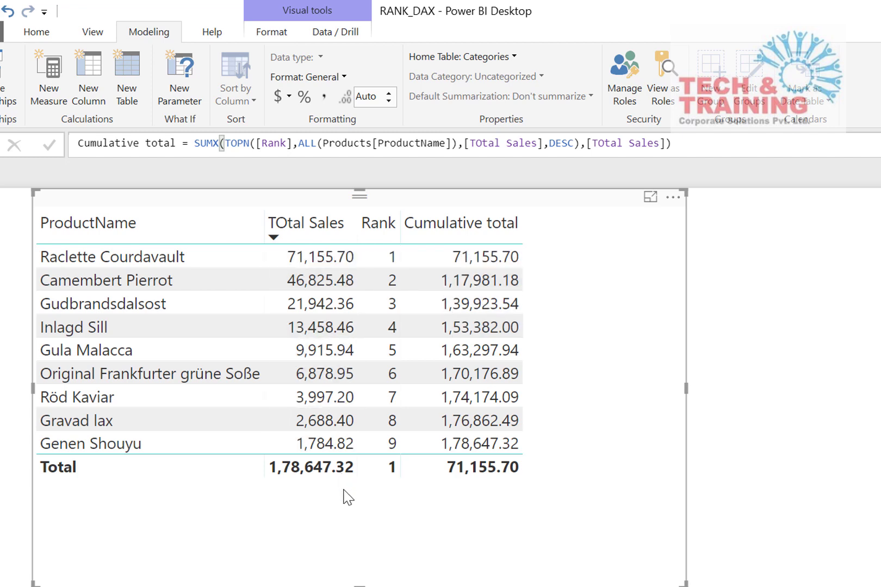
pyautogui.press('Right')
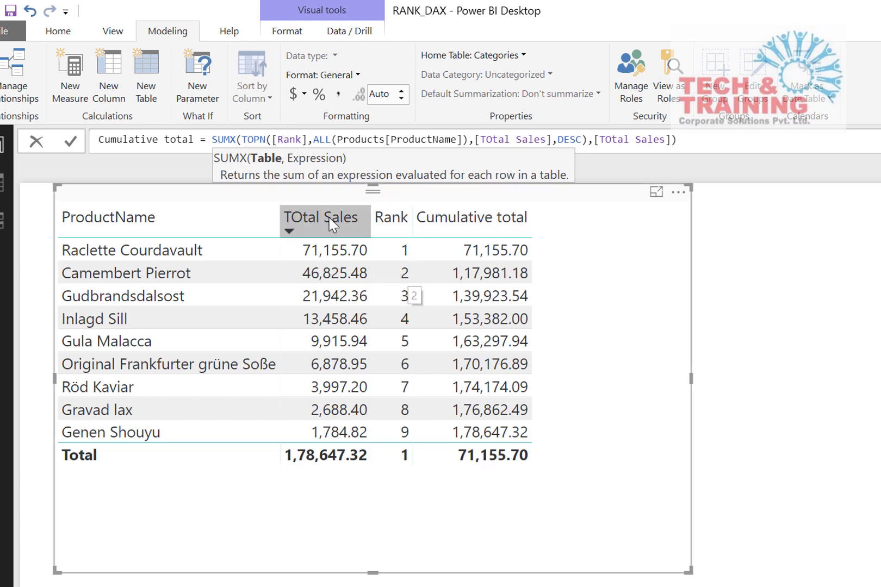
pyautogui.click(248, 140)
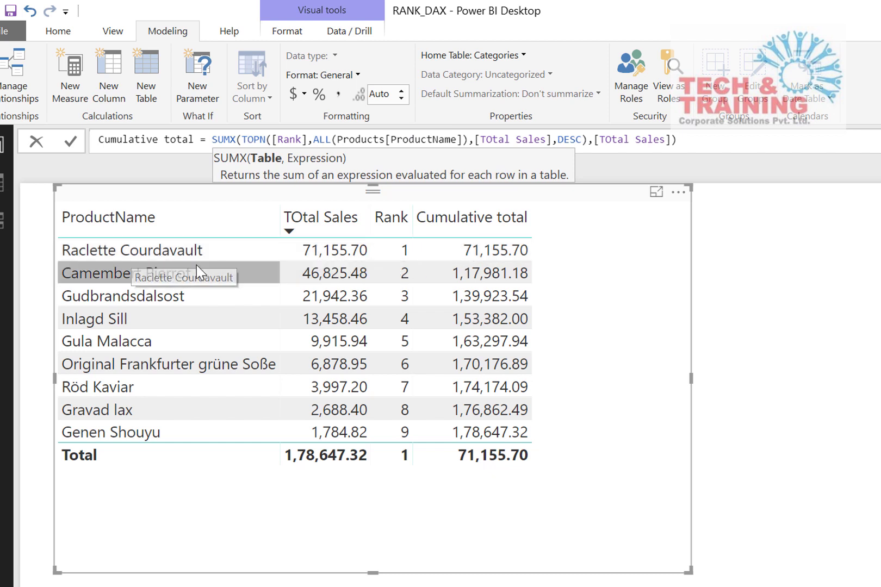
pyautogui.moveTo(242, 139); pyautogui.dragTo(588, 140)
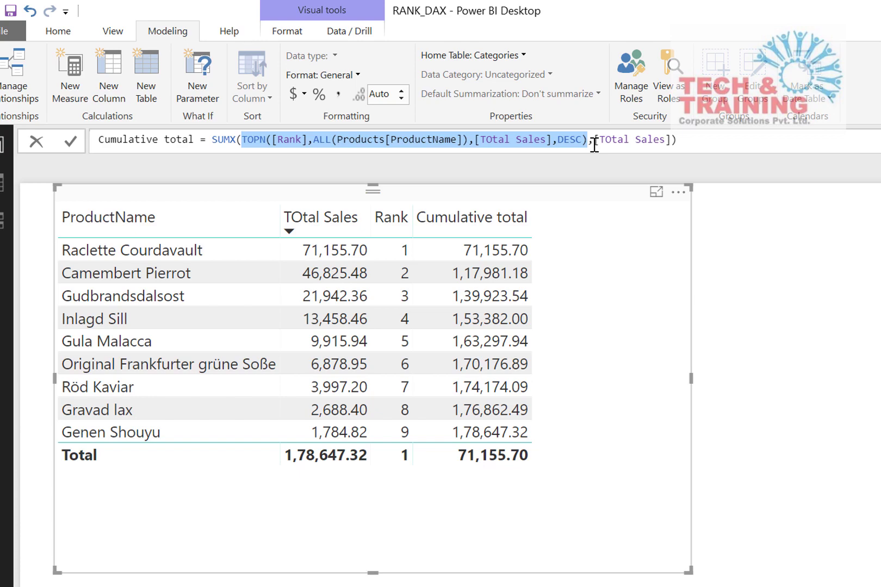
pyautogui.press('Escape')
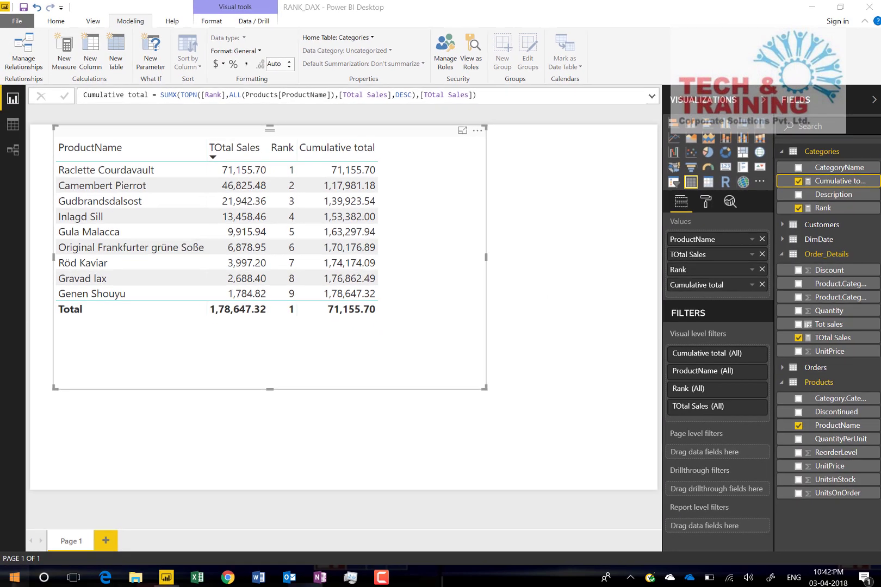
# - Launch DAX Studio and connect it to the RANK_DAX Power BI model
pyautogui.press('super')
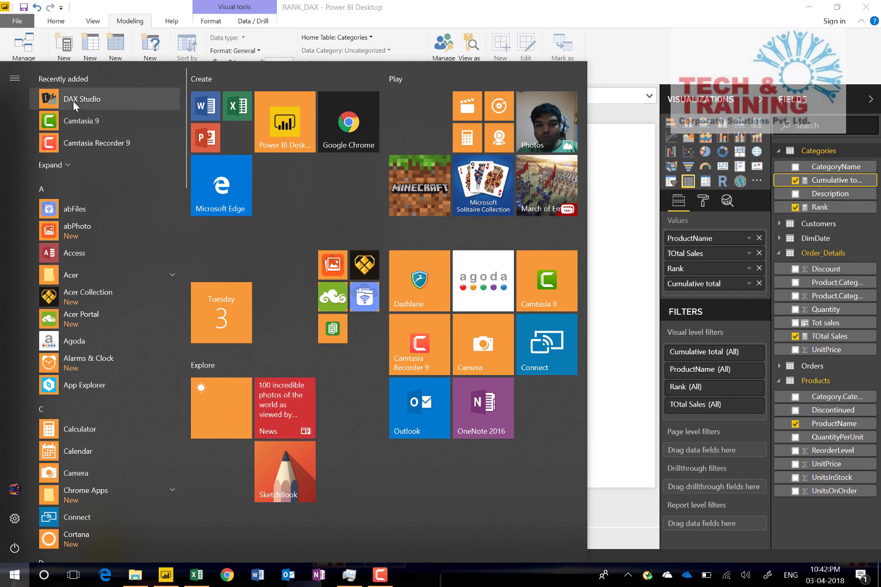
pyautogui.click(73, 101)
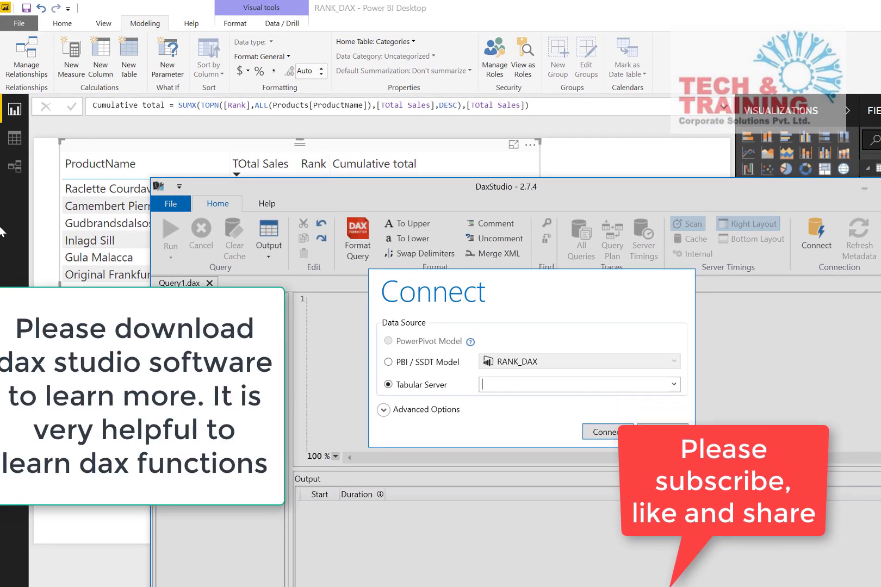
pyautogui.click(402, 363)
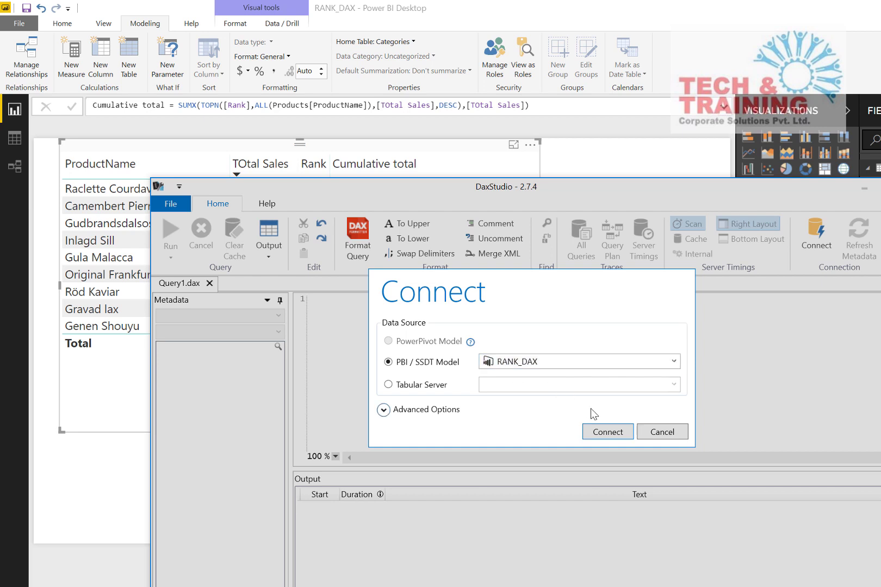
pyautogui.click(605, 433)
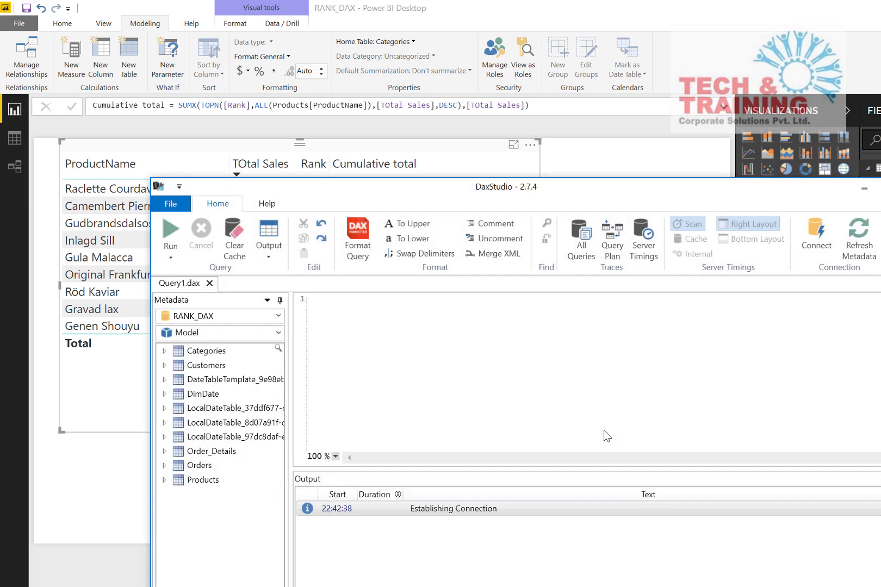
# - Copy the TOPN expression from the Cumulative total formula into a DAX Studio EVALUATE query
pyautogui.click(202, 102)
pyautogui.moveTo(202, 102); pyautogui.dragTo(385, 102)
pyautogui.hotkey('shift', 'Home')
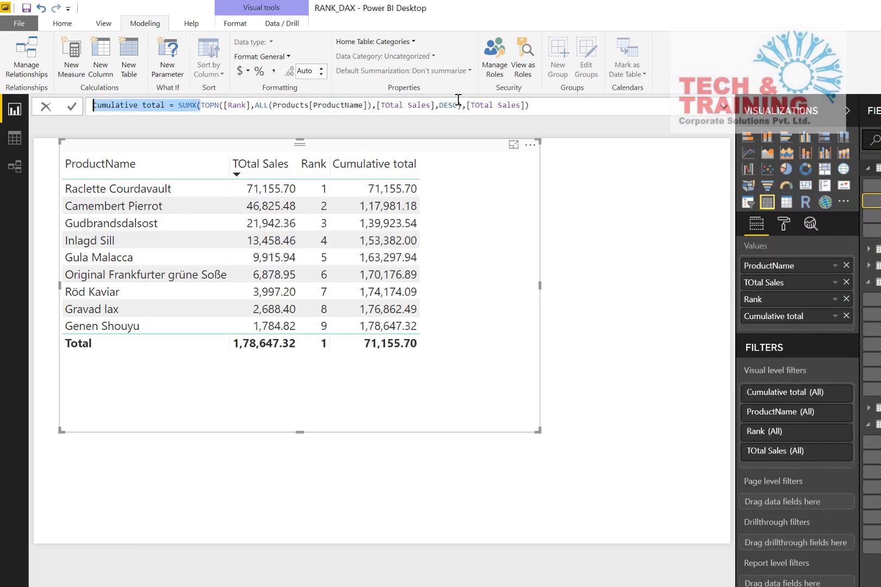
pyautogui.keyDown('shift'); pyautogui.click(459, 102); pyautogui.keyUp('shift')
pyautogui.hotkey('ctrl', 'c')
pyautogui.hotkey('alt', 'Tab')
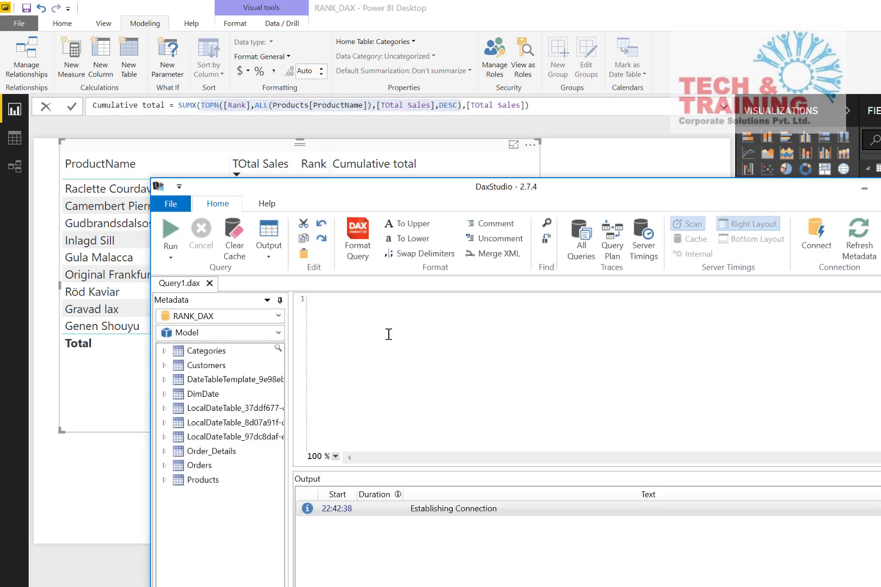
pyautogui.write('eval')
pyautogui.press('Tab')
pyautogui.press('Return')
pyautogui.hotkey('ctrl', 'v')
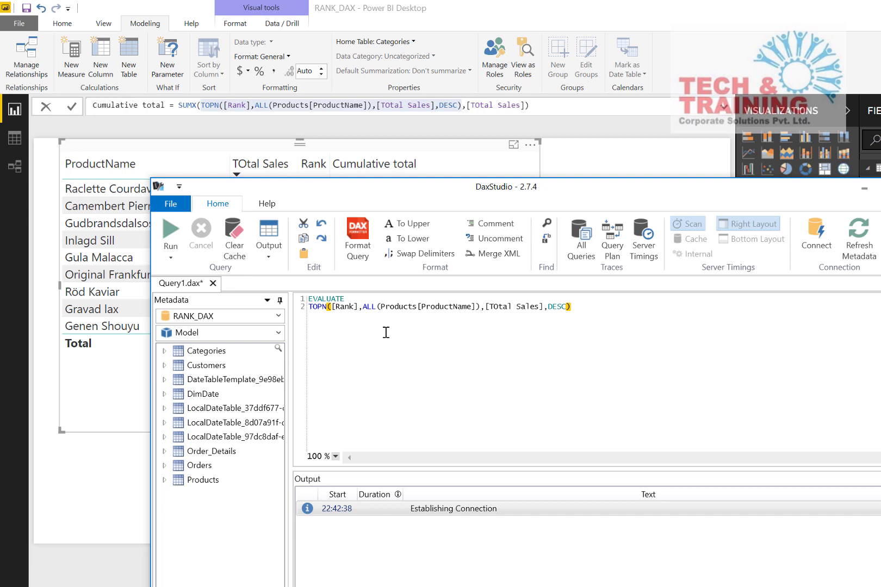
# - Replace [Rank] with 1, then 2, then 3, running the query each time
pyautogui.click(359, 308)
pyautogui.press('BackSpace')
pyautogui.press('BackSpace')
pyautogui.press('BackSpace')
pyautogui.press('BackSpace')
pyautogui.press('BackSpace')
pyautogui.press('BackSpace')
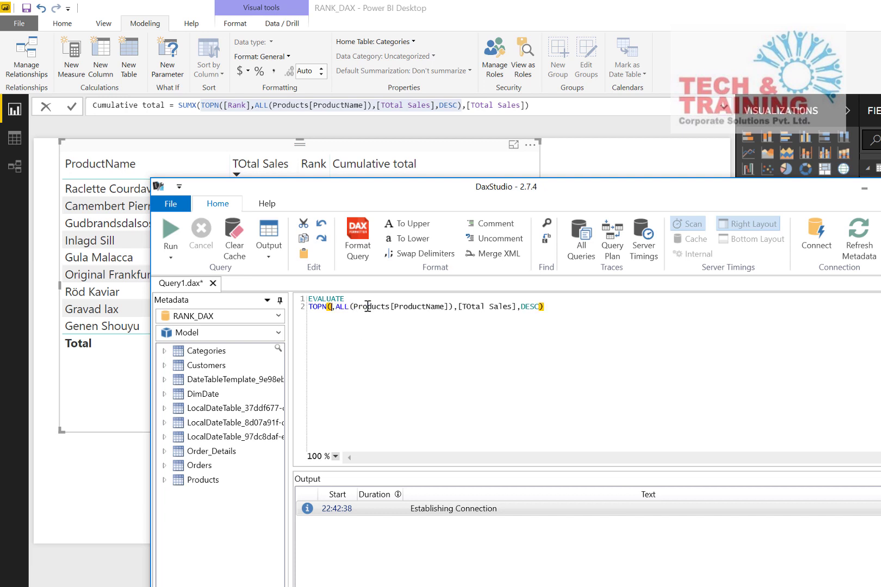
pyautogui.write('1')
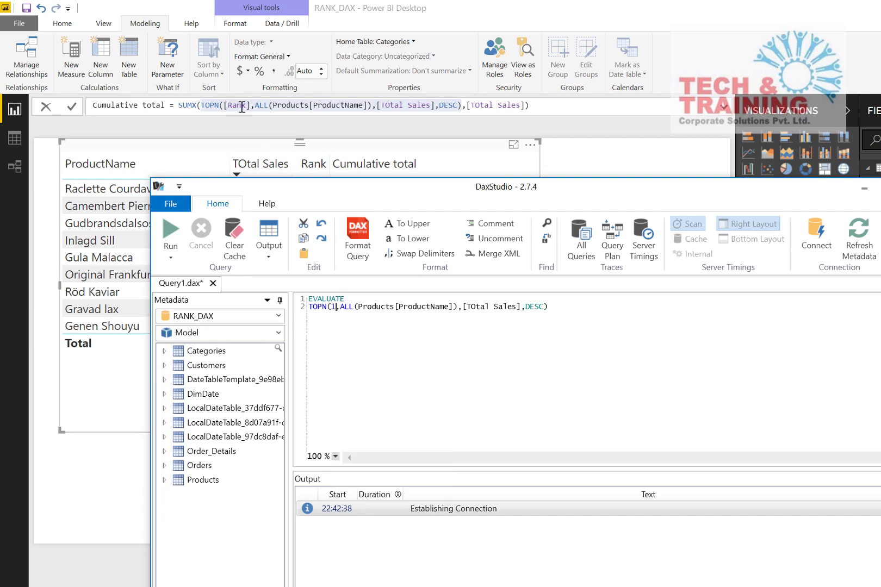
pyautogui.click(171, 228)
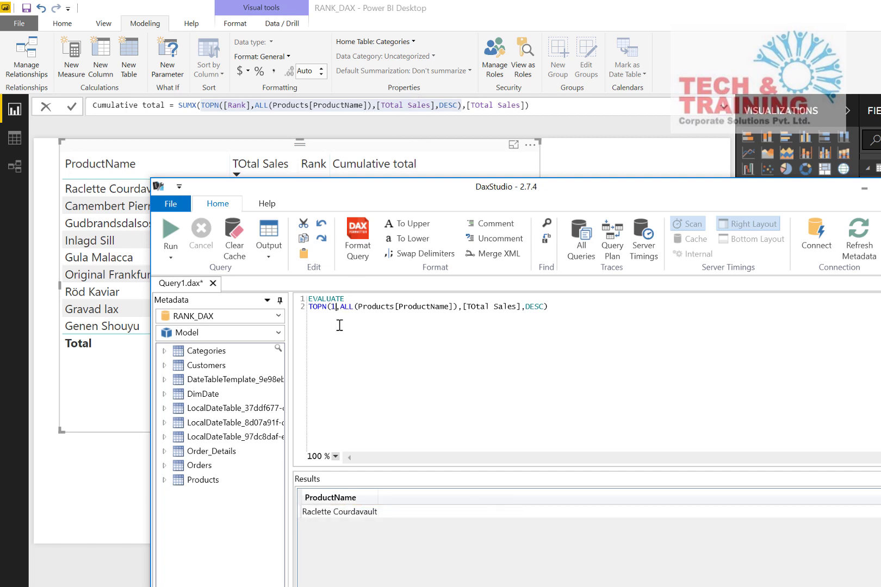
pyautogui.press('BackSpace')
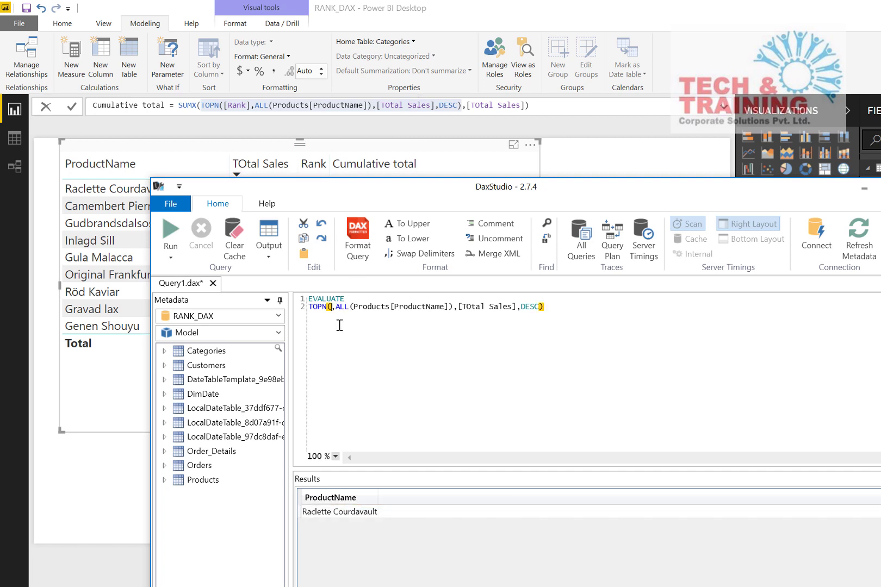
pyautogui.write('2')
pyautogui.press('F5')
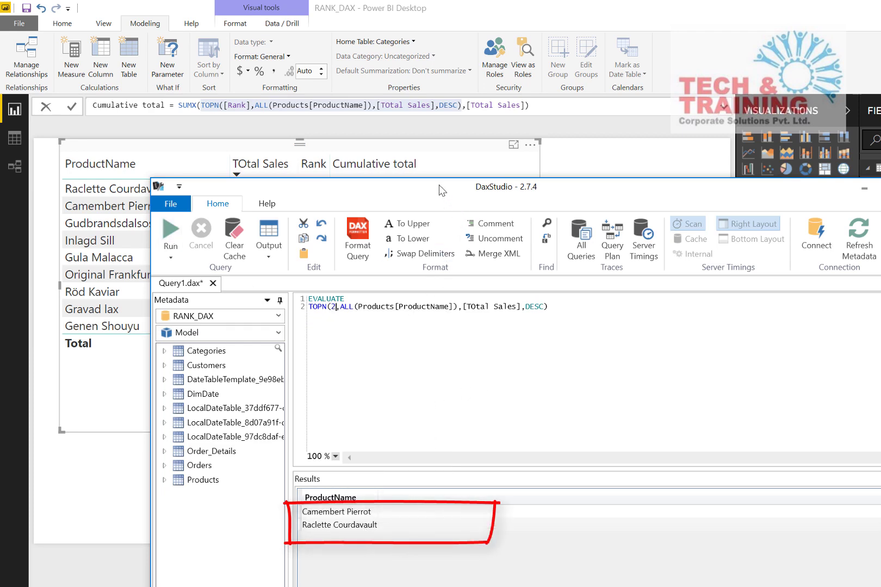
pyautogui.moveTo(441, 190); pyautogui.dragTo(616, 290)
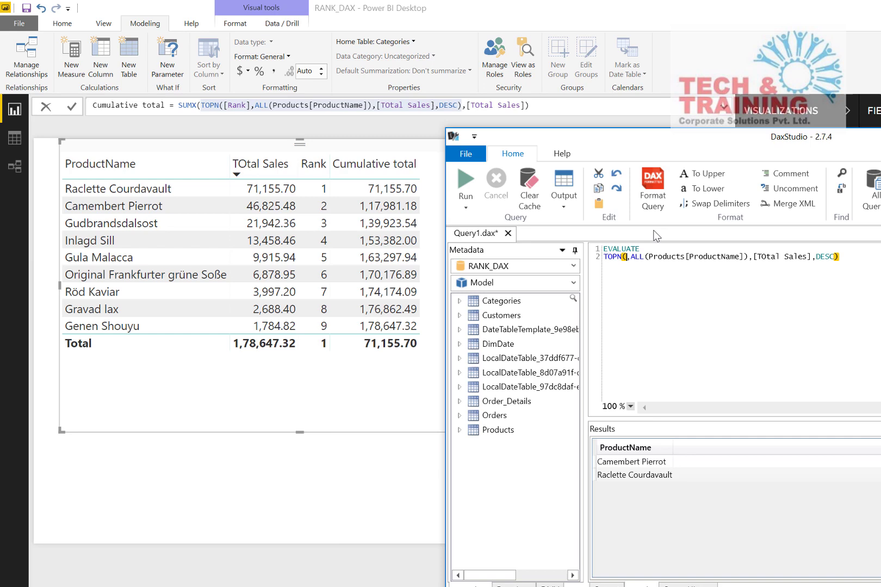
pyautogui.press('BackSpace')
pyautogui.write('3')
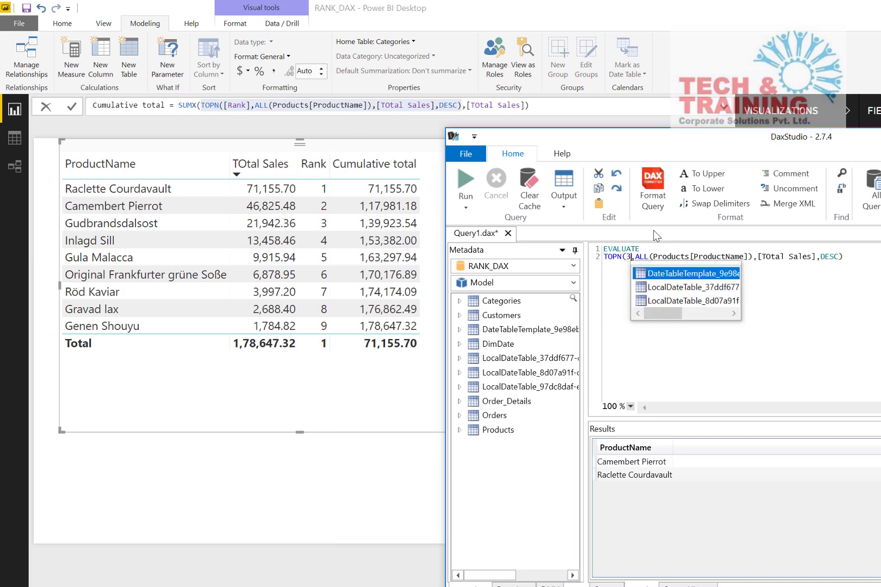
pyautogui.press('F5')
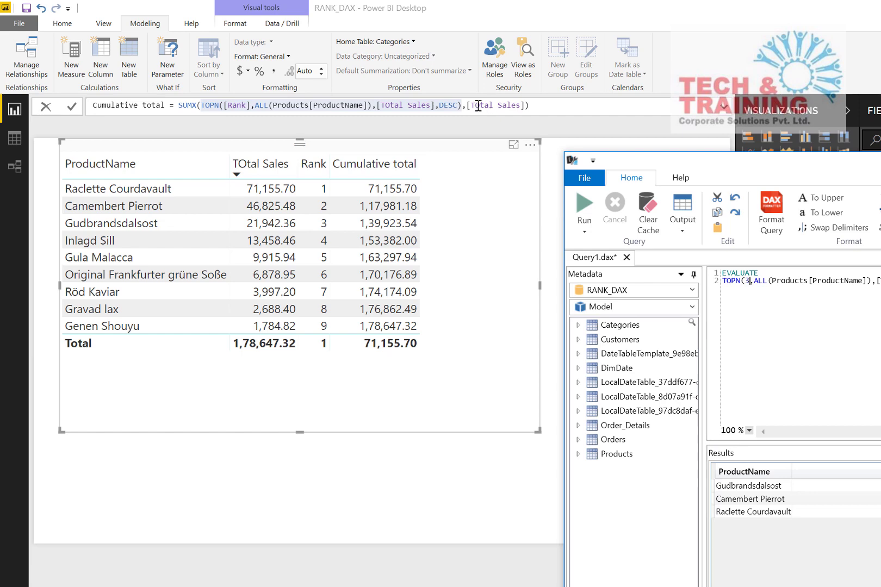
# - Wrap the Cumulative total formula in IF(HASONEVALUE(Products[ProductName]), …)
pyautogui.click(399, 224)
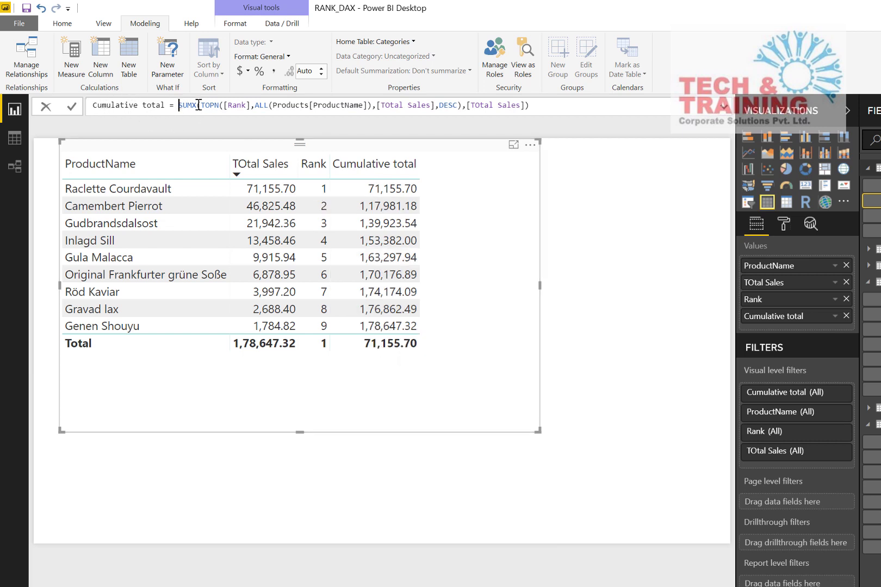
pyautogui.write('IF(has')
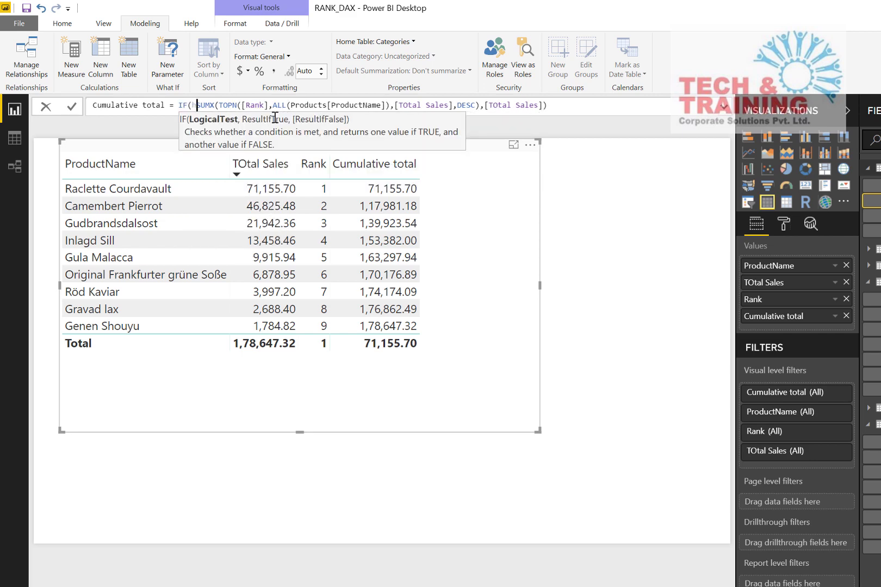
pyautogui.press('Down')
pyautogui.press('Tab')
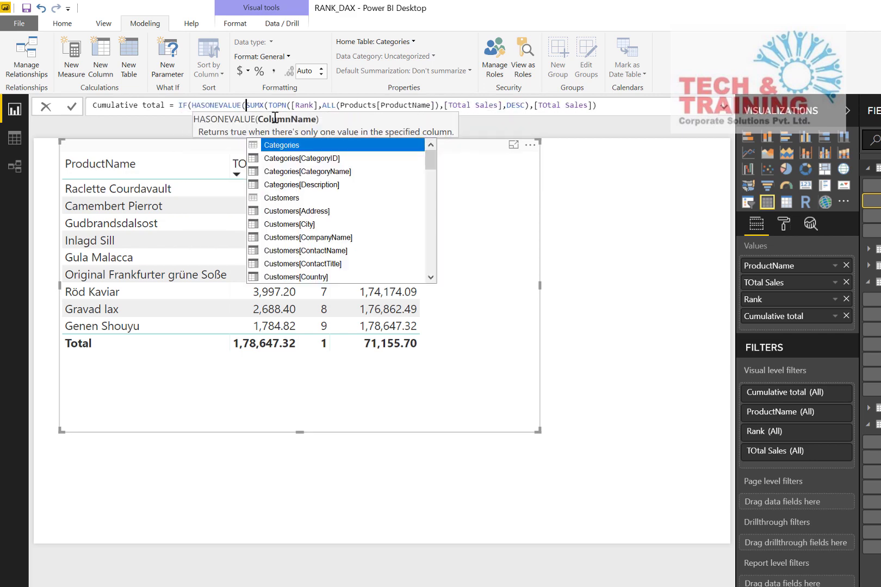
pyautogui.write('prod')
pyautogui.press('Down')
pyautogui.press('Down')
pyautogui.press('Down')
pyautogui.press('Down')
pyautogui.press('Down')
pyautogui.press('Down')
pyautogui.press('Down')
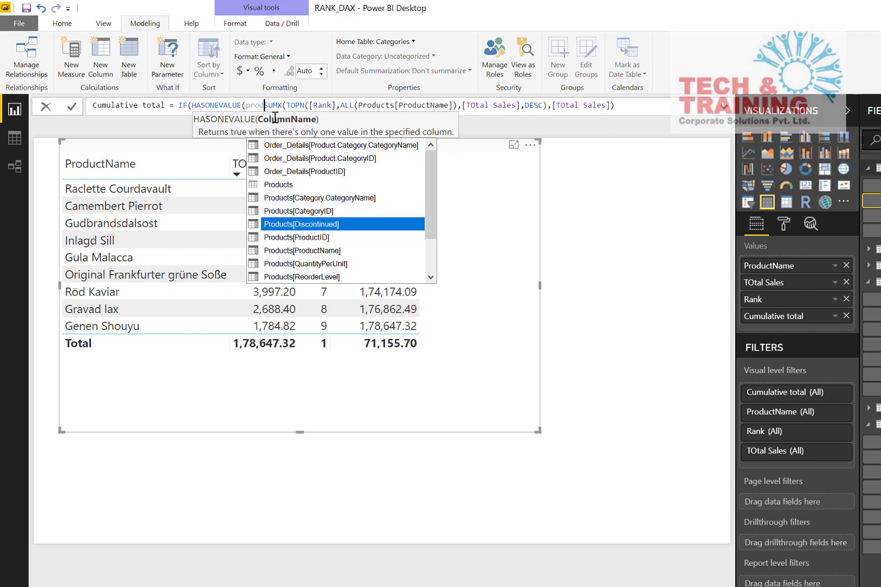
pyautogui.press('Up')
pyautogui.press('Up')
pyautogui.press('Tab')
pyautogui.write('),')
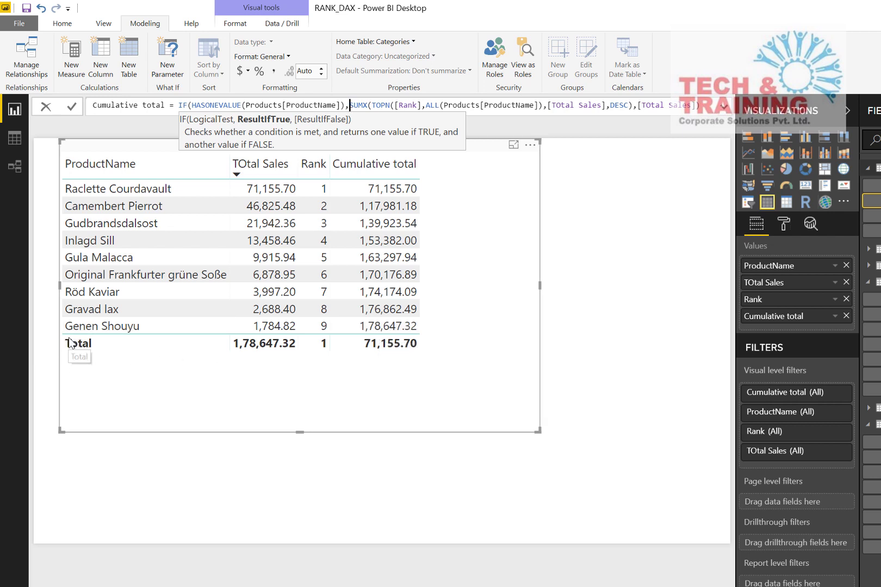
# - Add BLANK() as the else result on a new line to close the IF
pyautogui.click(701, 105)
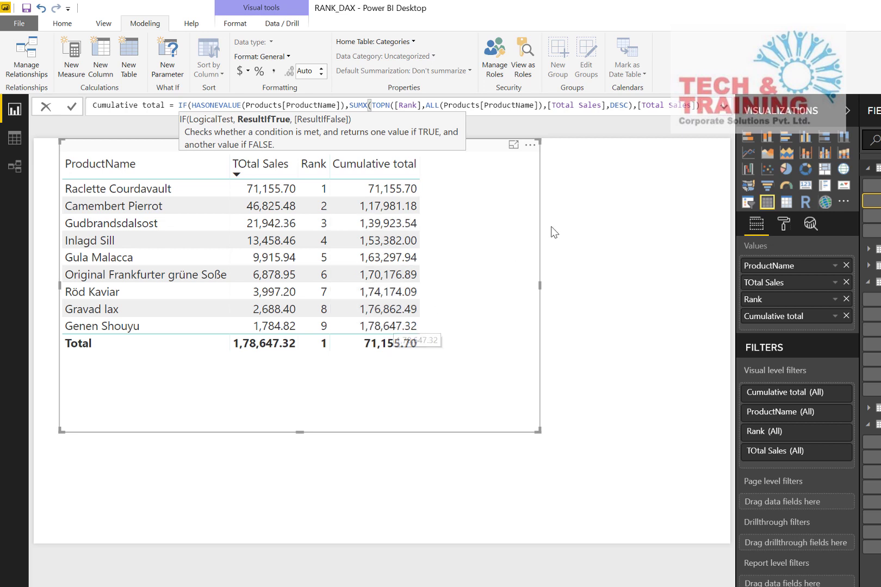
pyautogui.write(',')
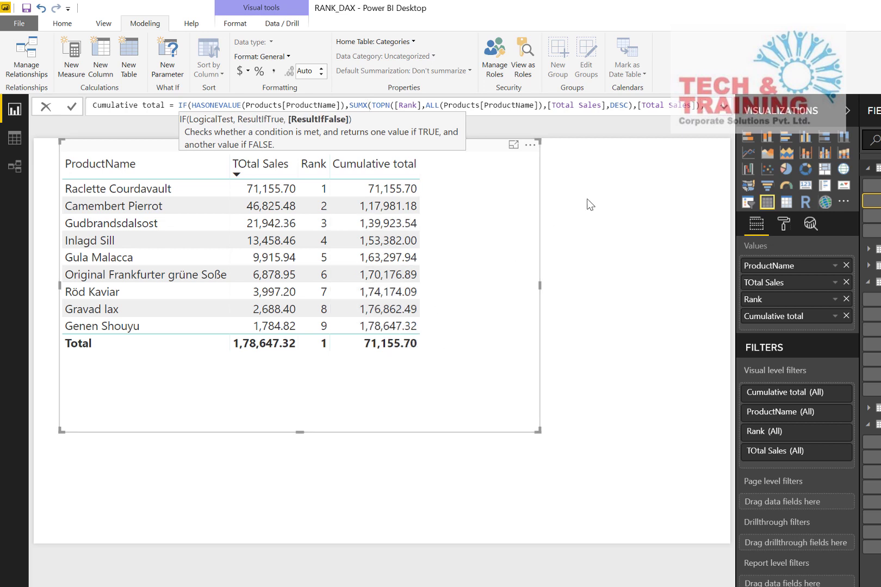
pyautogui.hotkey('shift', 'Return')
pyautogui.write('BLANK()')
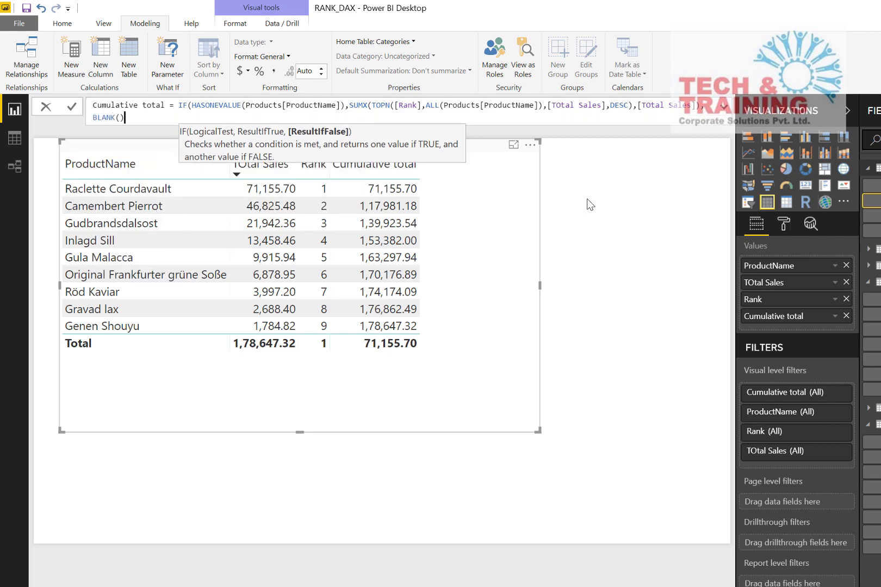
pyautogui.write(')')
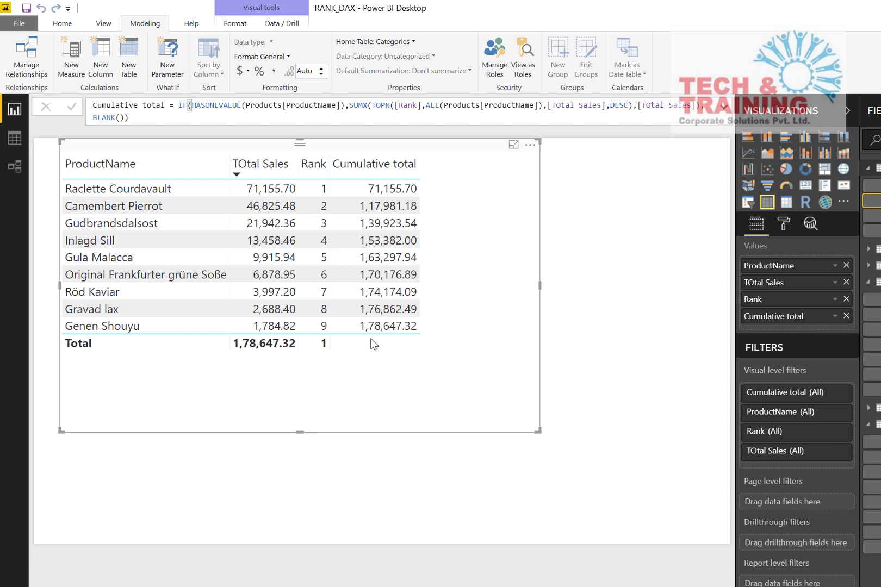
pyautogui.click(873, 231)
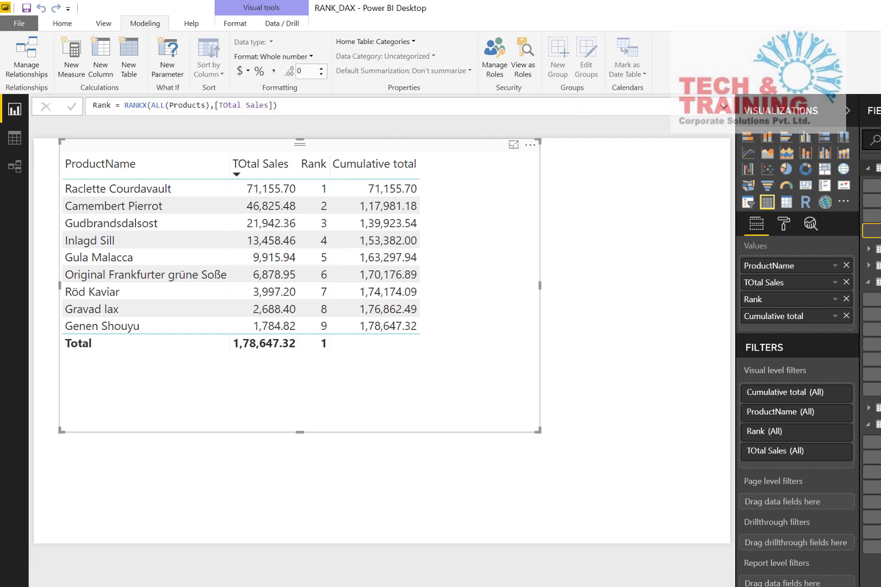
# - Wrap the Rank formula's RANKX in IF(HASONEVALUE(Products[ProductName]), …, BLANK())
pyautogui.click(125, 105)
pyautogui.write('IF(')
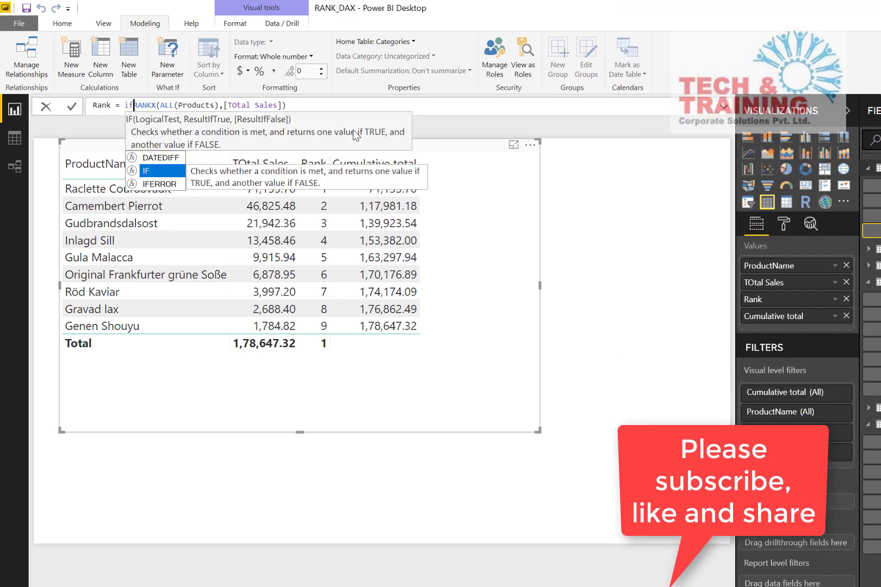
pyautogui.write('hason')
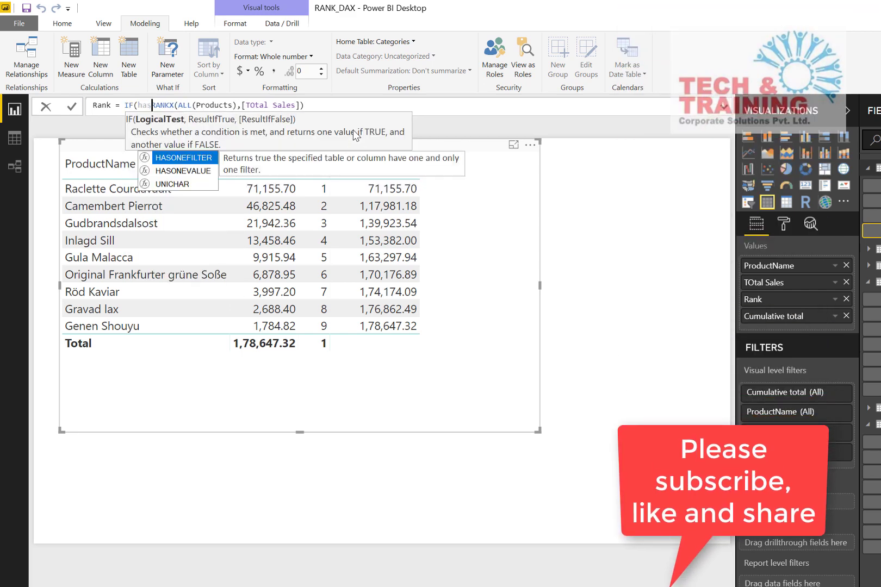
pyautogui.press('Down')
pyautogui.press('Tab')
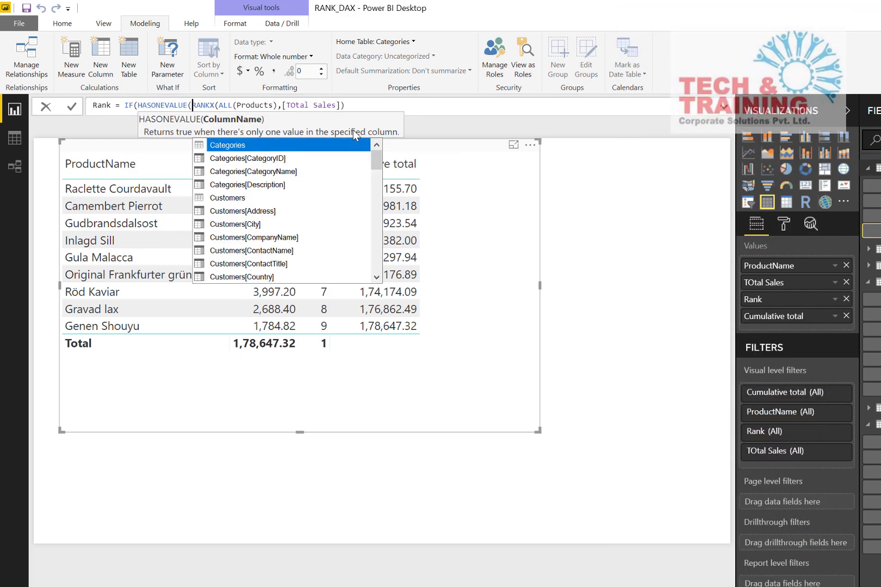
pyautogui.write('prod')
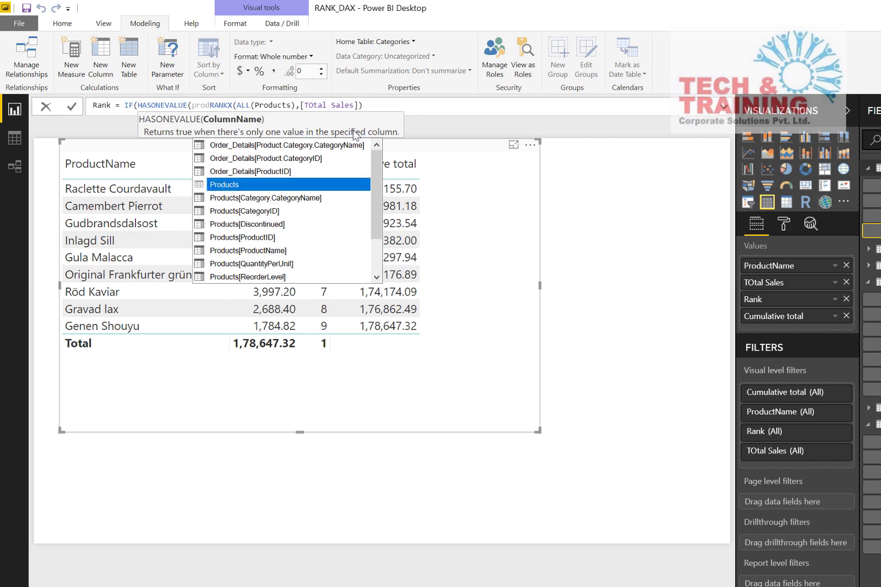
pyautogui.press('Down')
pyautogui.press('Down')
pyautogui.press('Down')
pyautogui.press('Down')
pyautogui.press('Down')
pyautogui.press('Tab')
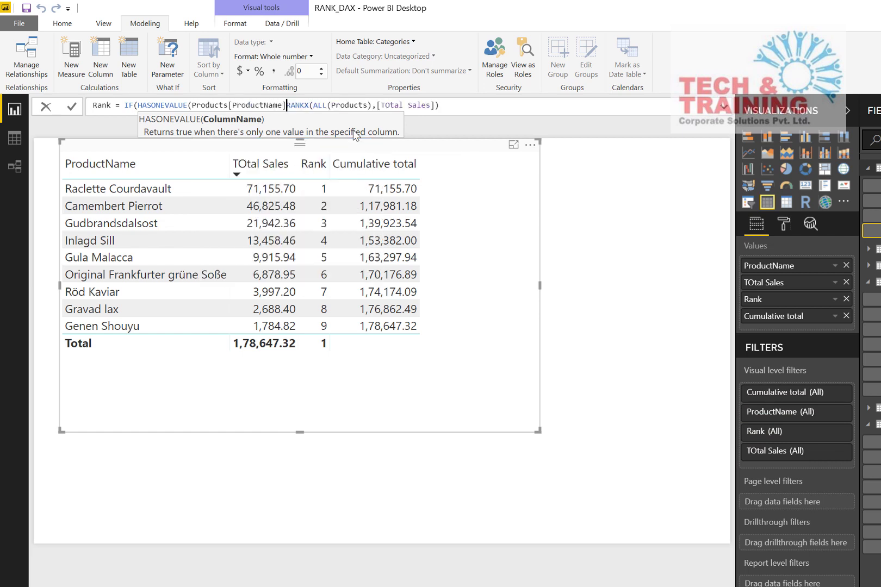
pyautogui.write('),')
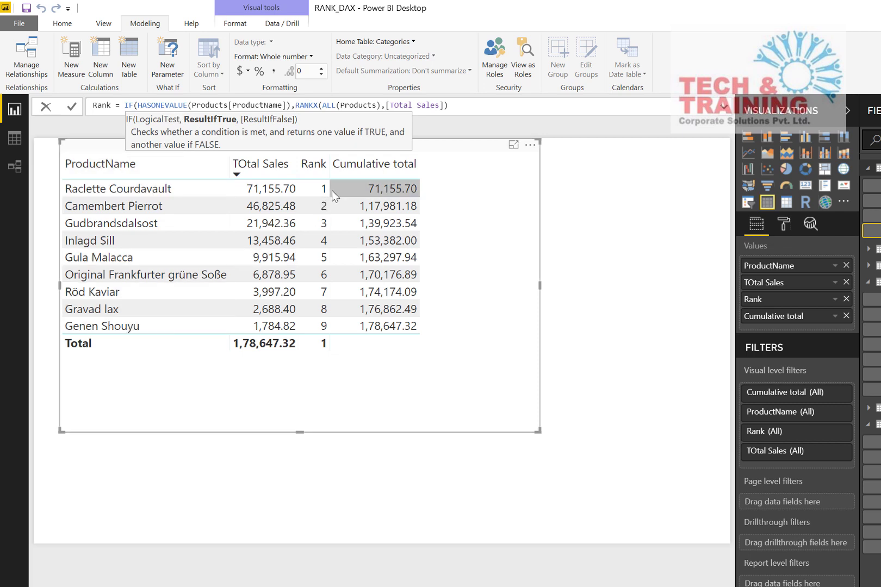
pyautogui.click(474, 103)
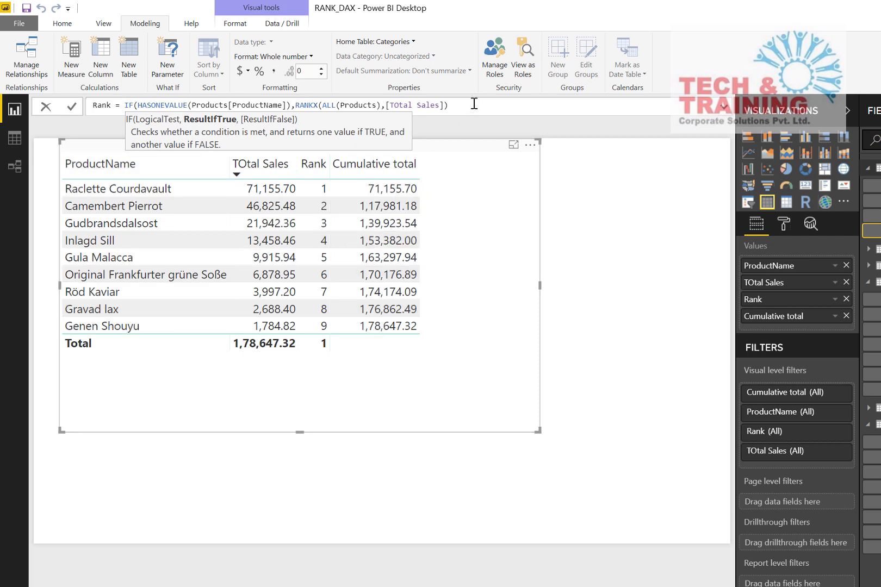
pyautogui.write(',BLANK()')
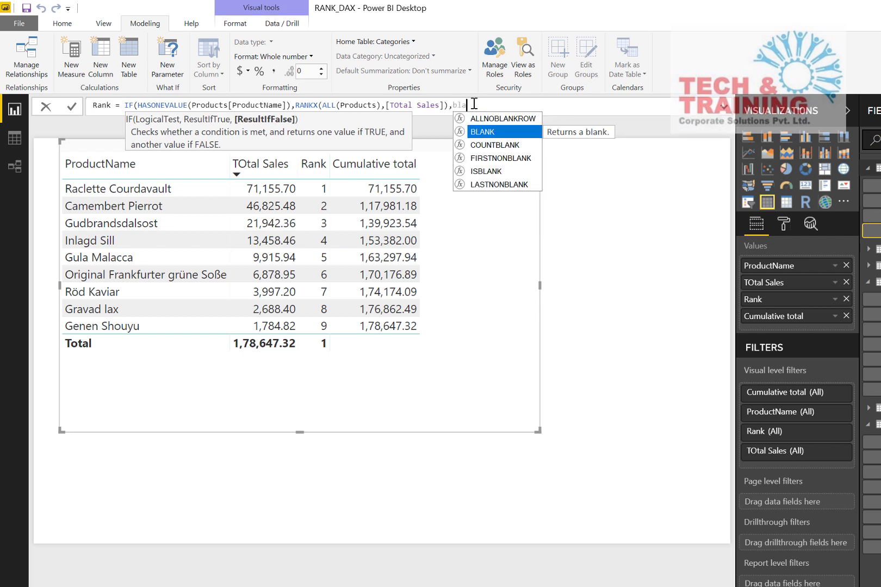
pyautogui.write(')')
pyautogui.press('Return')
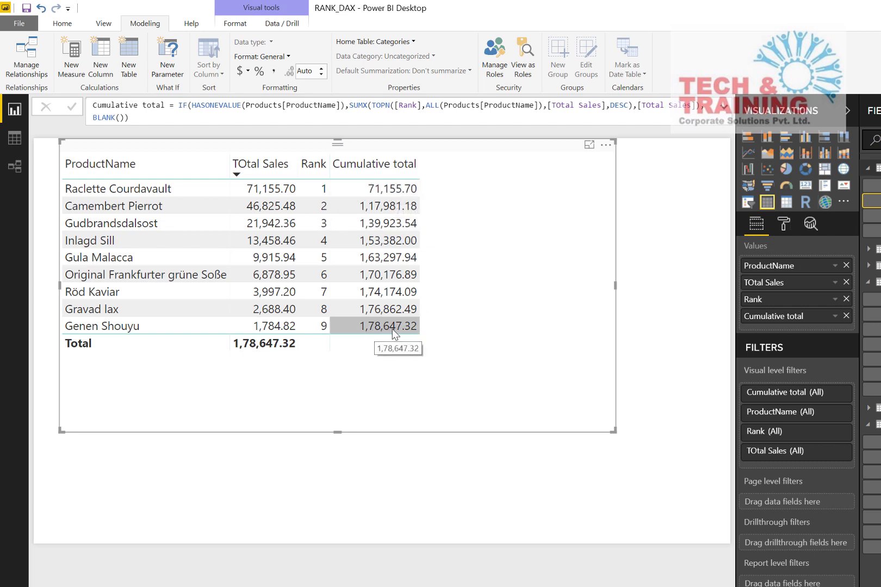
# - Create the measure Total sales of all products = SUMX(ALL(Products[ProductName]),[TOtal Sales])
pyautogui.click(75, 60)
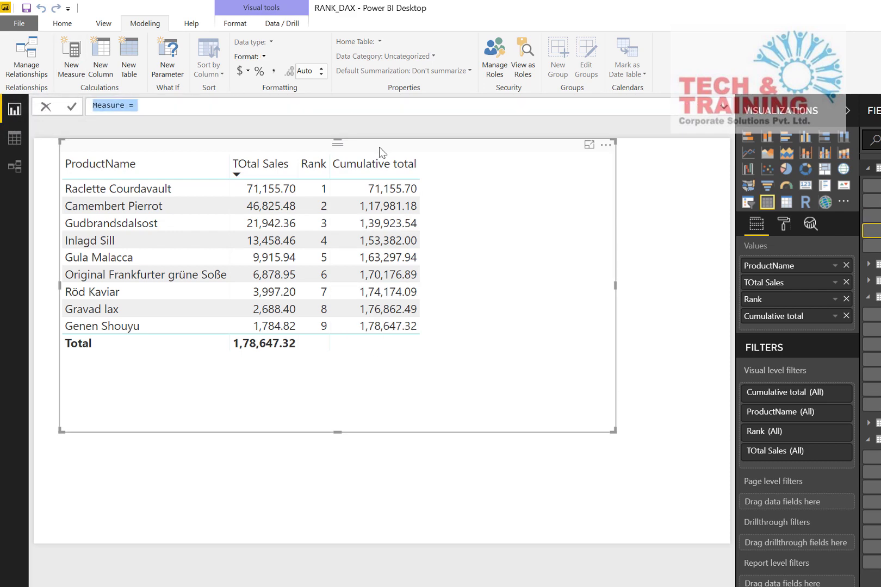
pyautogui.write('Total sale')
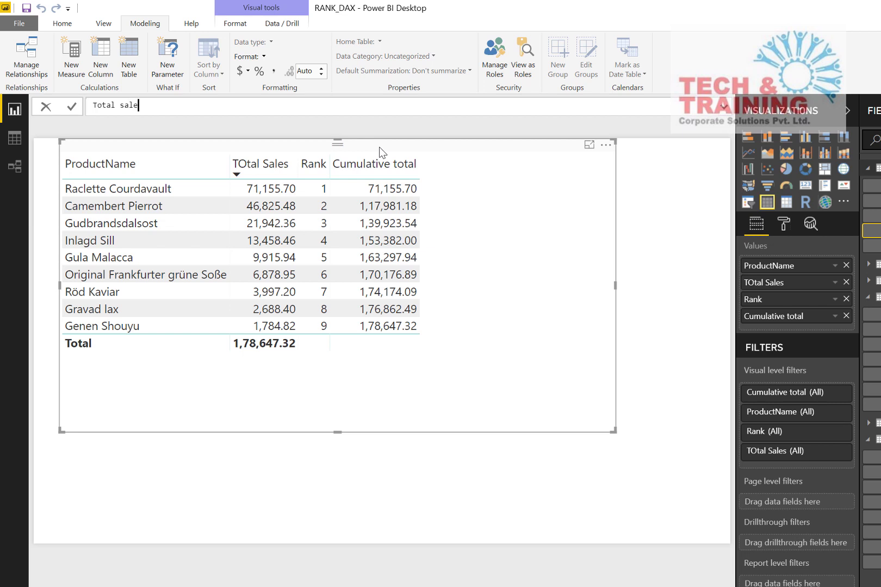
pyautogui.write('s of all products = sumx(')
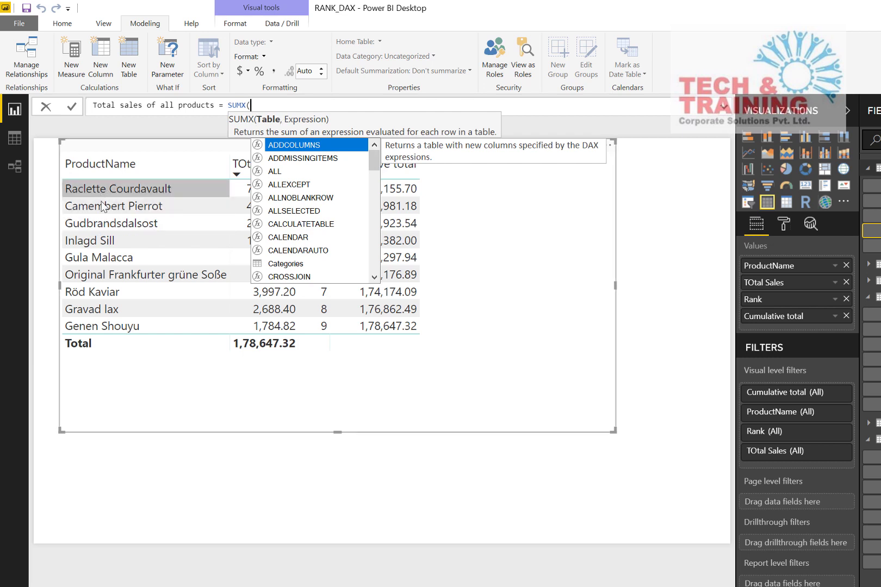
pyautogui.write('all(')
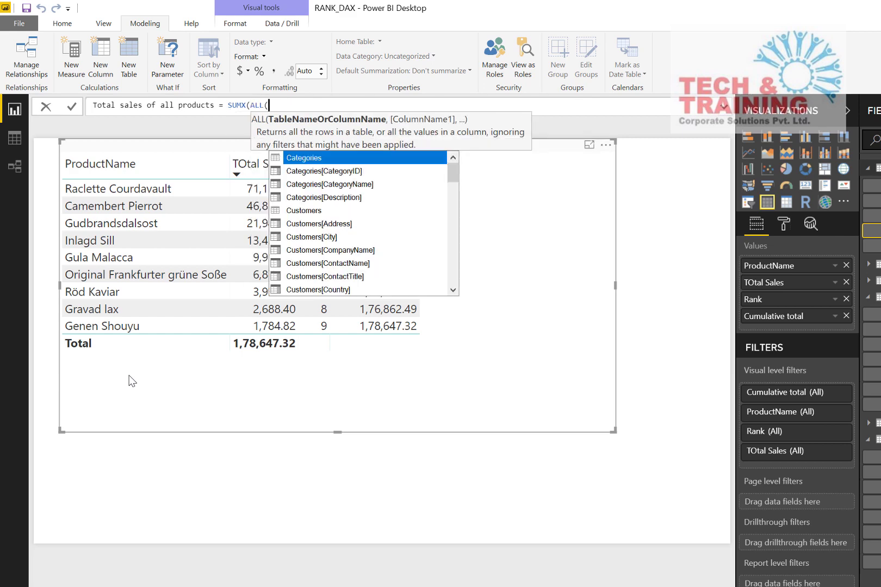
pyautogui.write('prod')
pyautogui.press('Down')
pyautogui.press('Down')
pyautogui.press('Down')
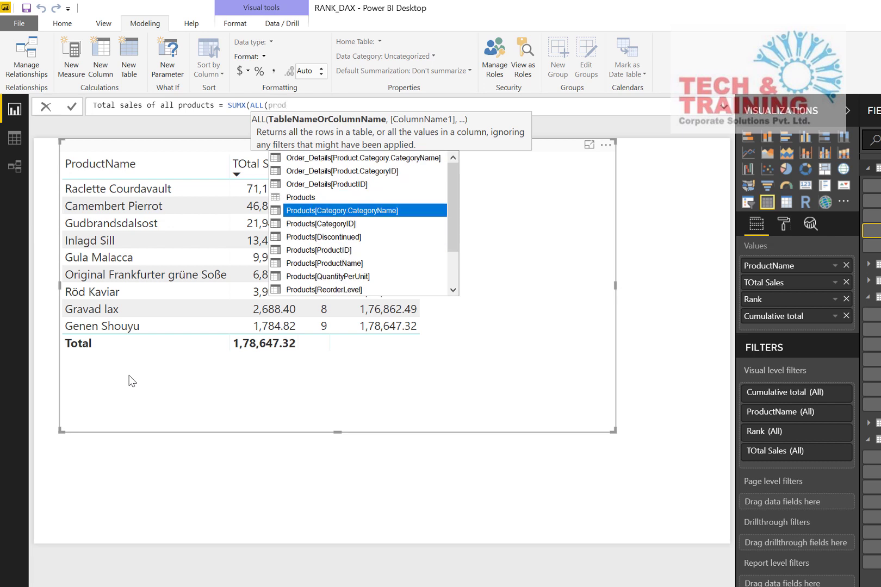
pyautogui.press('Down')
pyautogui.press('Down')
pyautogui.press('Tab')
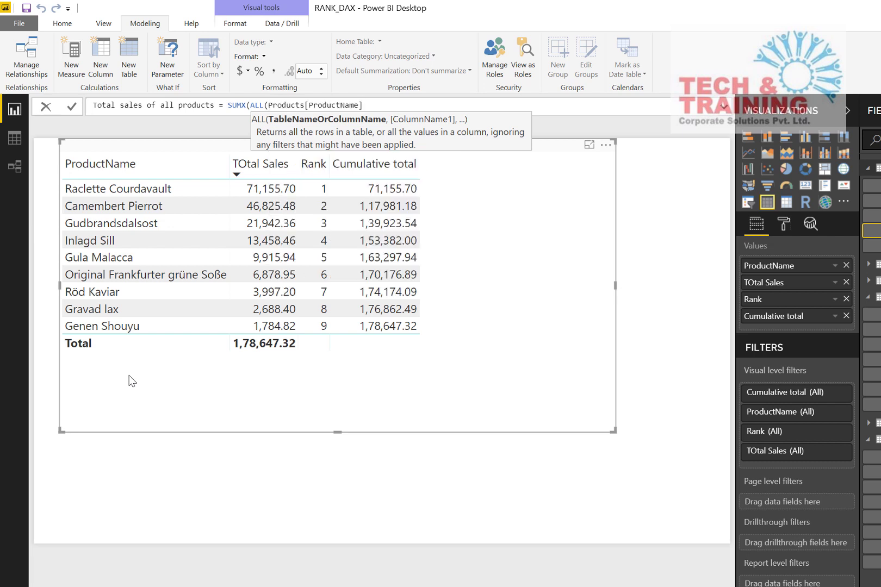
pyautogui.write('),')
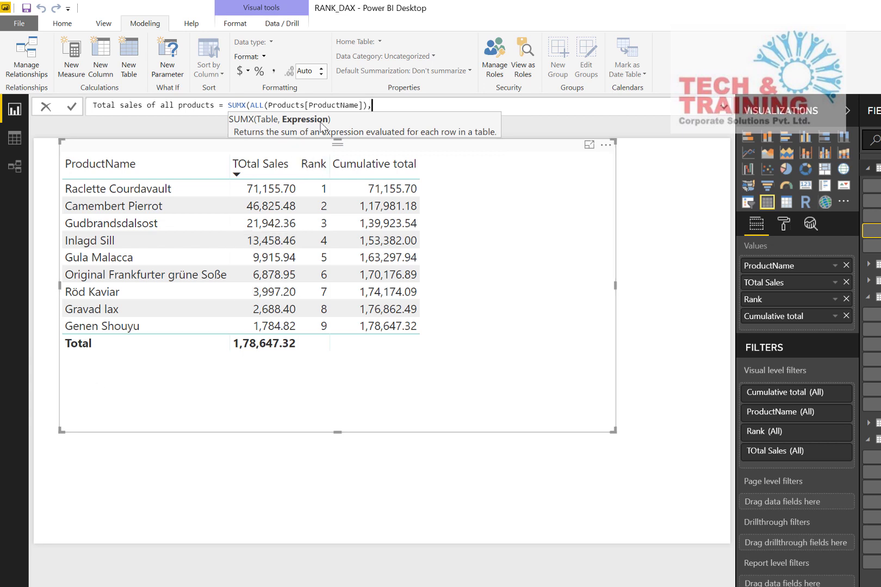
pyautogui.write('[TOtal Sales]')
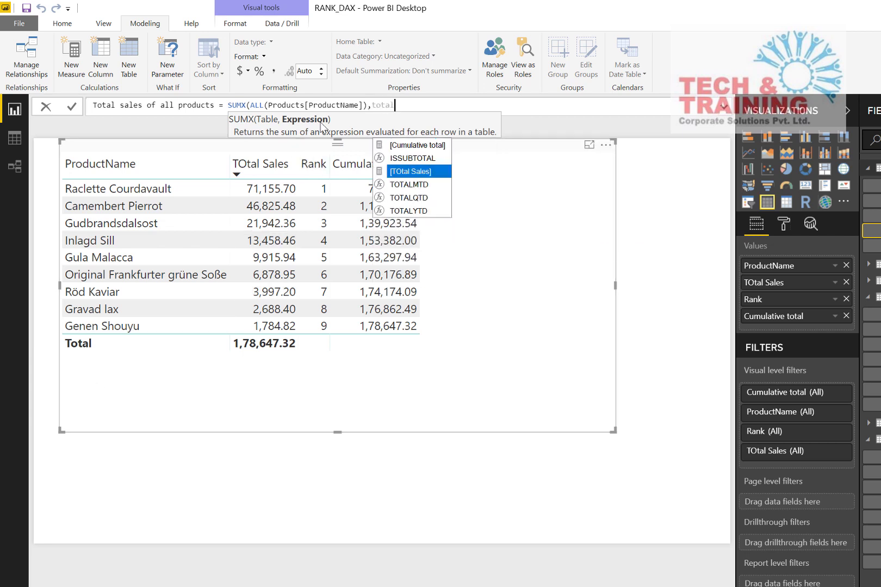
pyautogui.write(')')
pyautogui.press('Return')
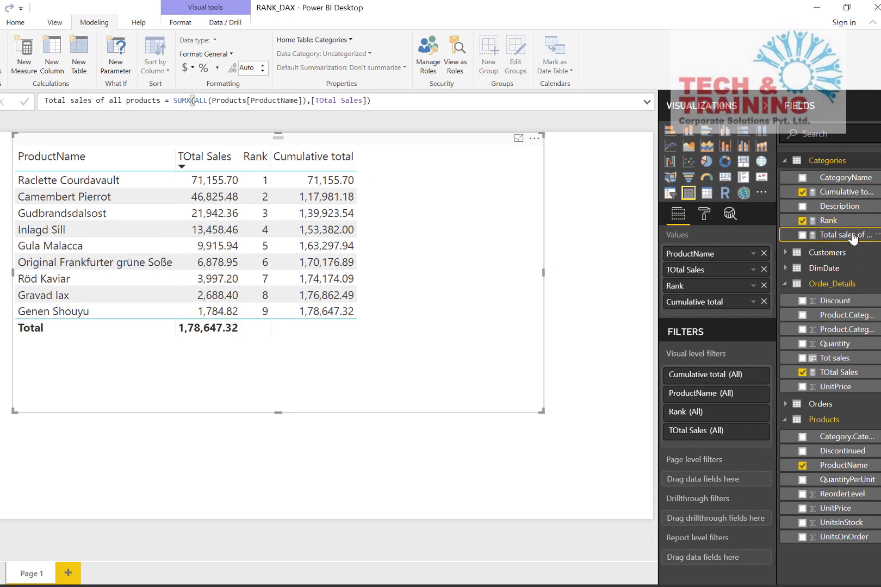
# - Add Total sales of all products to the table and widen the visual to fit it
pyautogui.moveTo(853, 237); pyautogui.dragTo(401, 238)
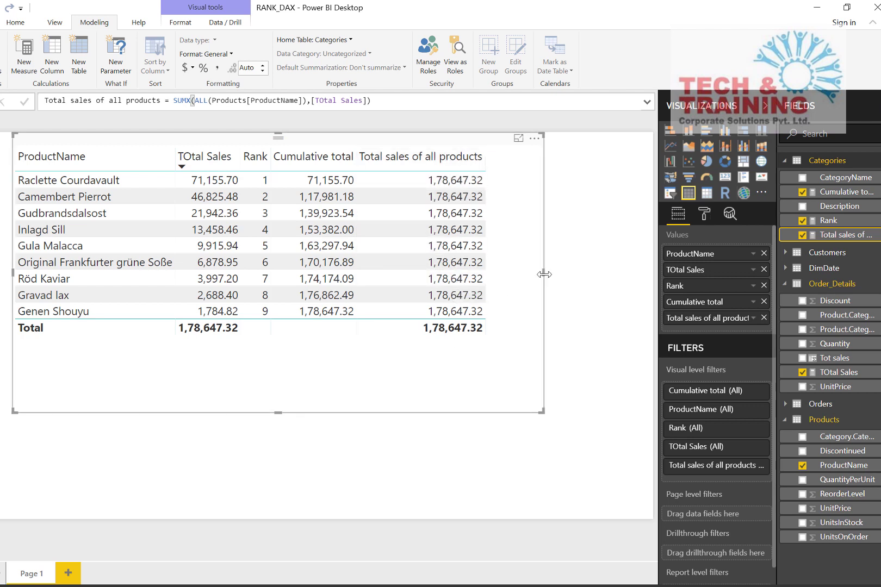
pyautogui.moveTo(544, 274); pyautogui.dragTo(650, 274)
pyautogui.click(612, 258)
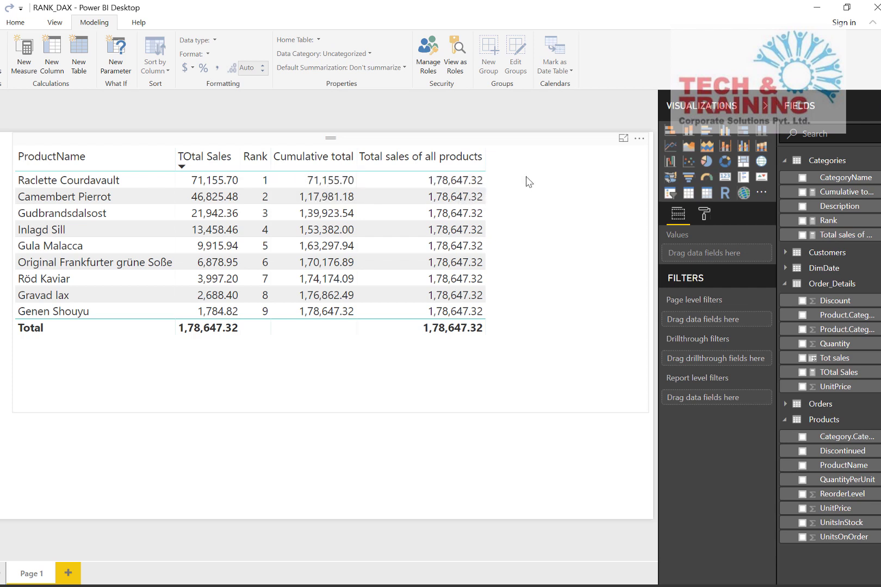
# - Create Cumulative percentage = DIVIDE([Cumulative total],[Total sales of all products],0) and add it to the table
pyautogui.click(26, 54)
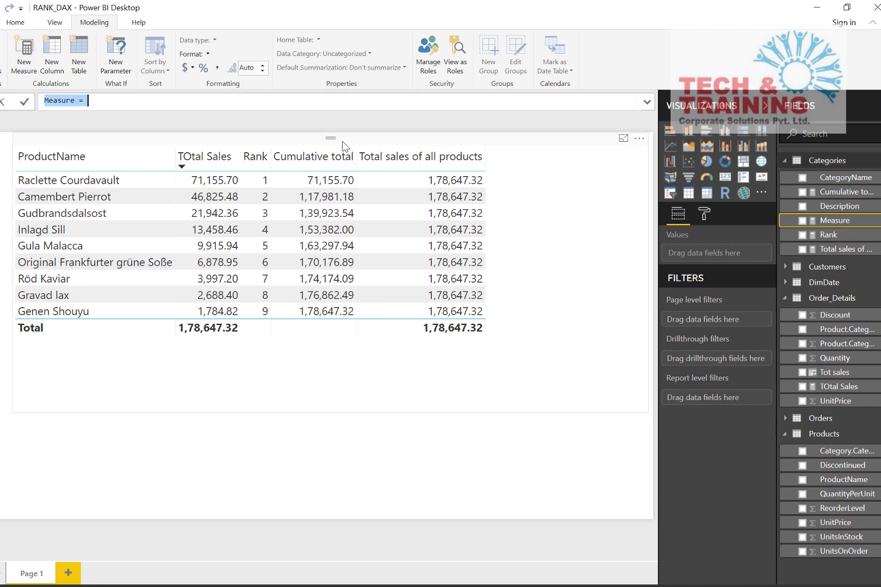
pyautogui.write('Cumulative percentage = ')
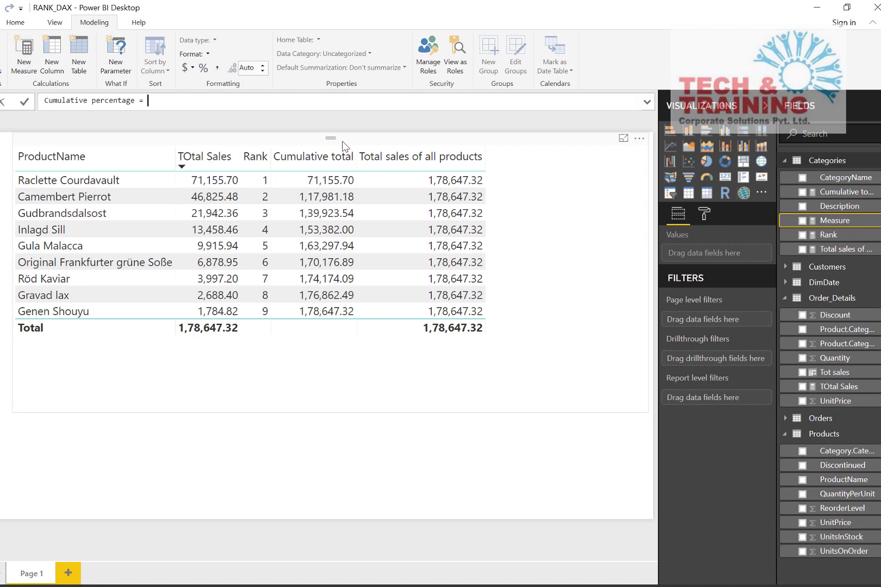
pyautogui.write('DIVIDE(')
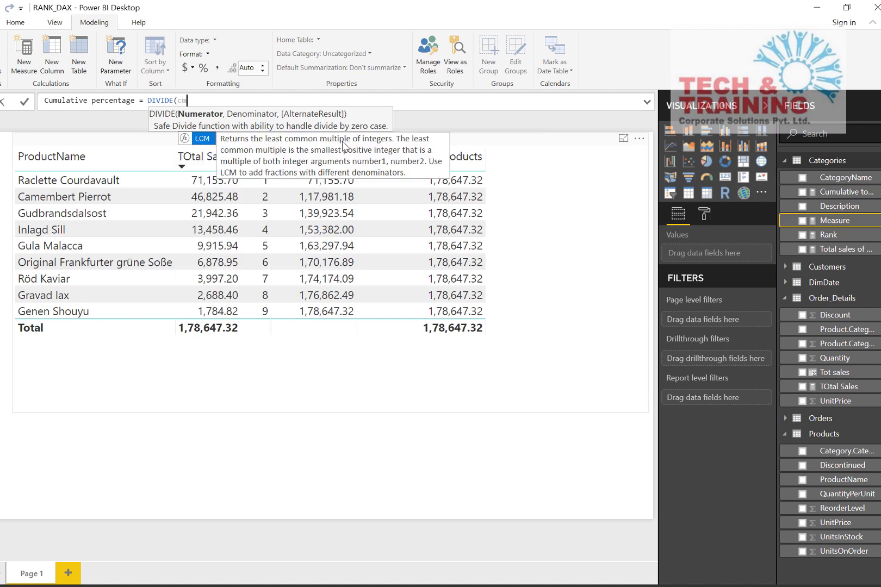
pyautogui.write('cumu')
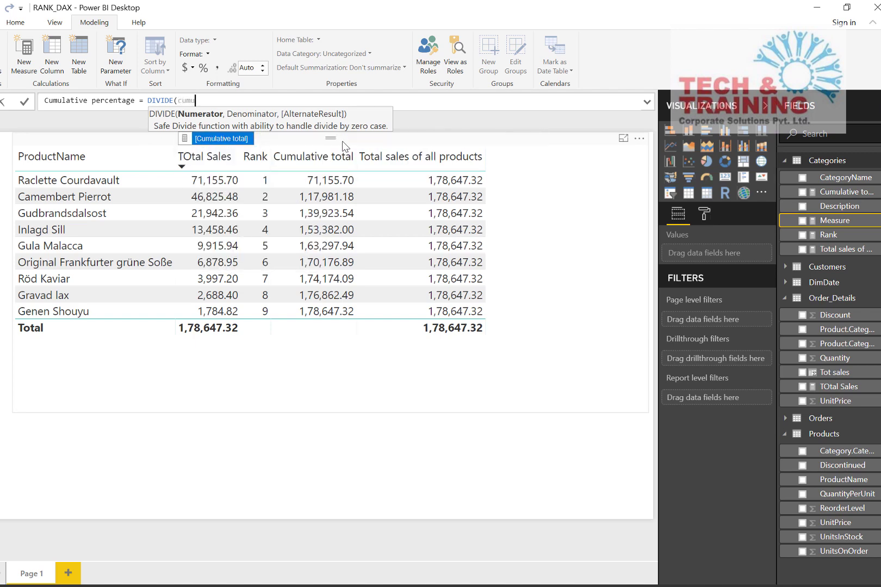
pyautogui.press('Tab')
pyautogui.write(',')
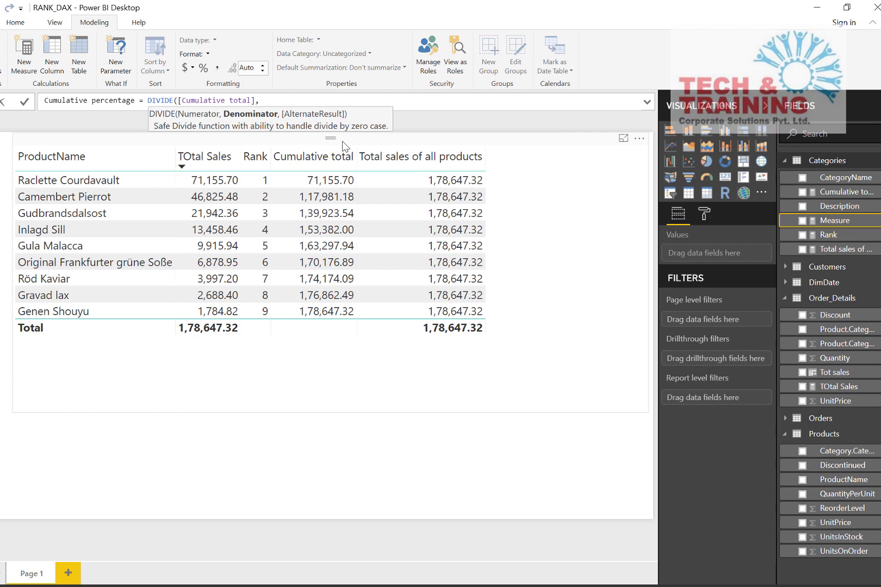
pyautogui.write('total')
pyautogui.press('Down')
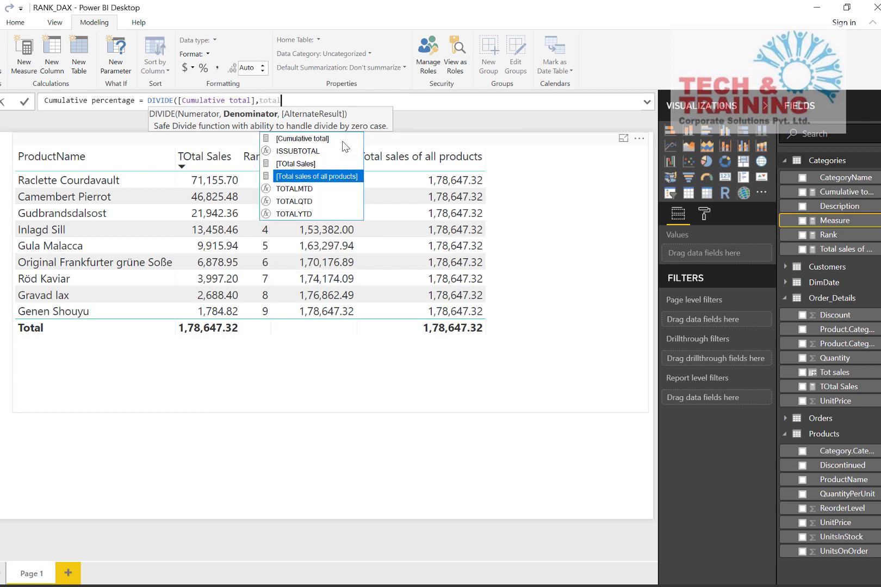
pyautogui.press('Tab')
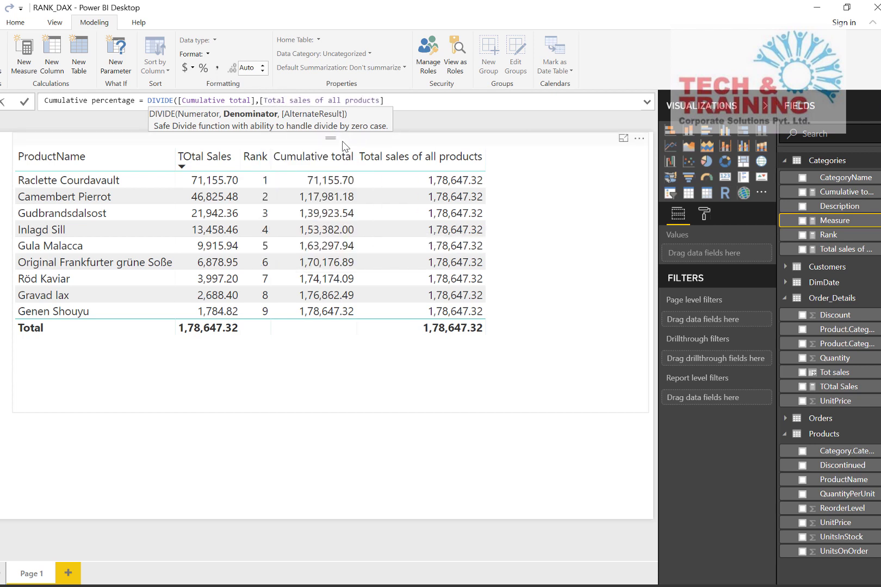
pyautogui.write(',')
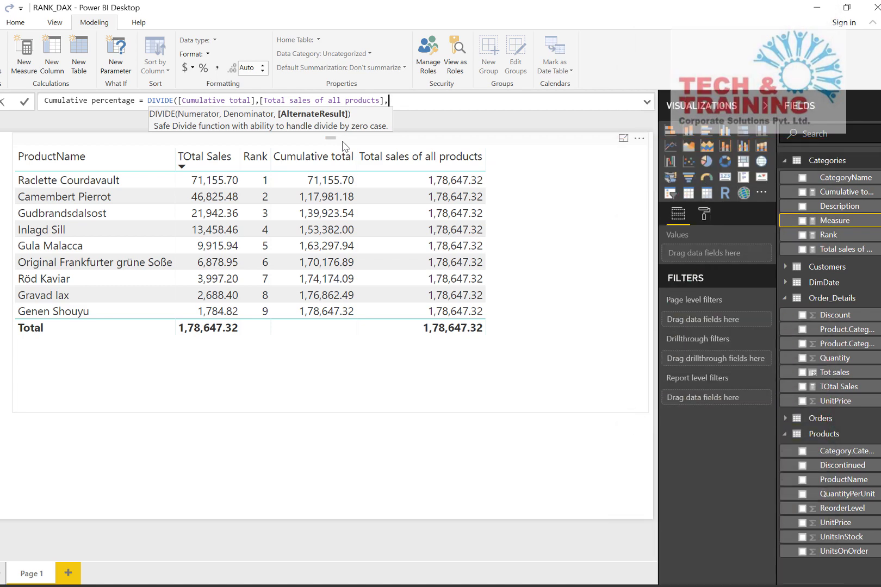
pyautogui.write('0)')
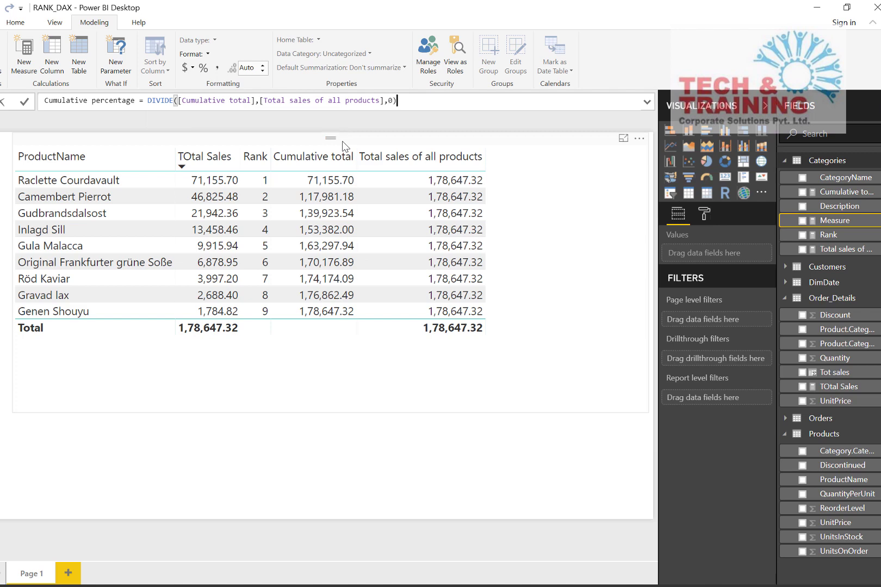
pyautogui.press('Return')
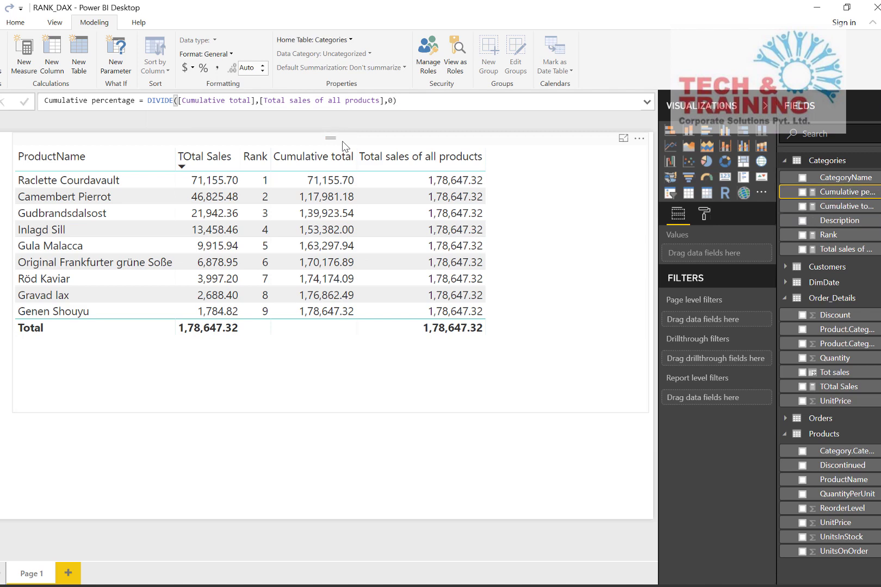
pyautogui.moveTo(847, 193); pyautogui.dragTo(564, 223)
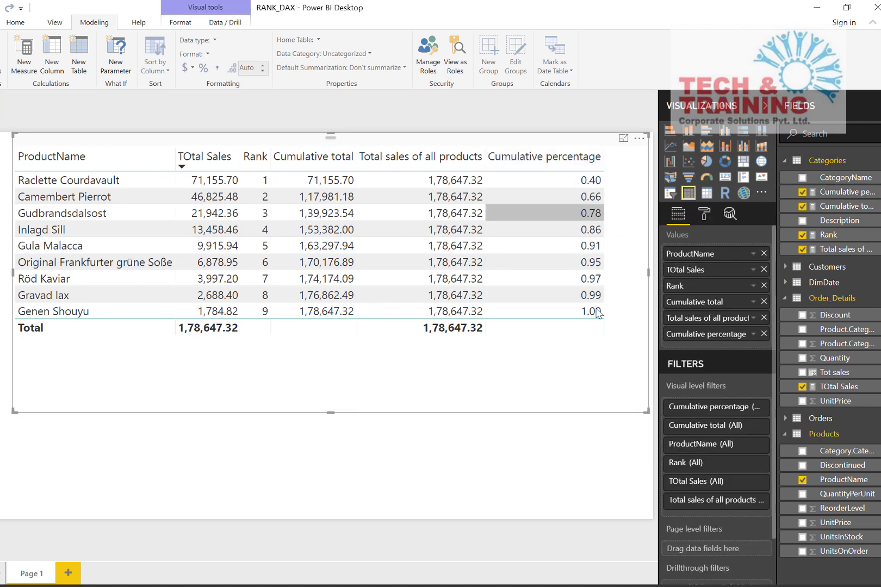
pyautogui.click(840, 194)
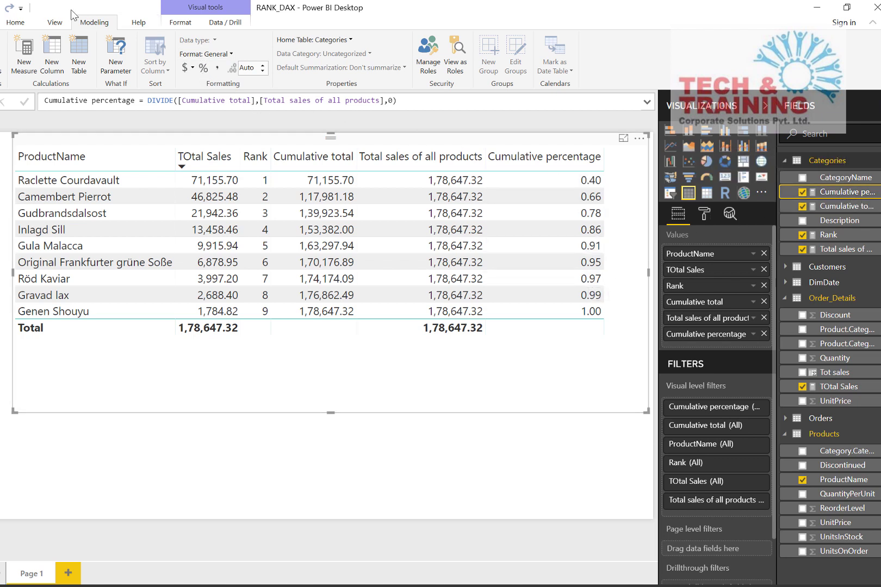
# - Format Cumulative percentage as % with two decimals, and remove the Cumulative total and Rank columns
pyautogui.click(203, 68)
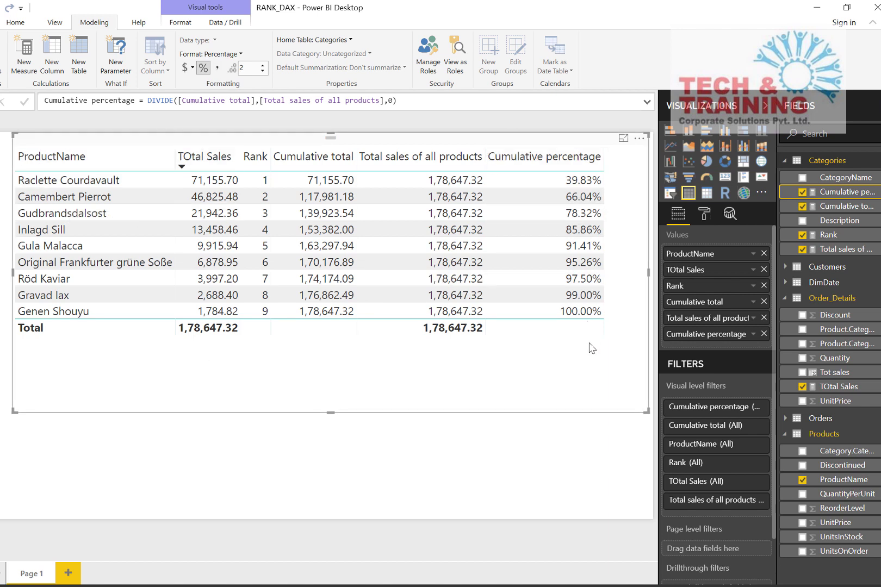
pyautogui.click(802, 207)
pyautogui.click(802, 235)
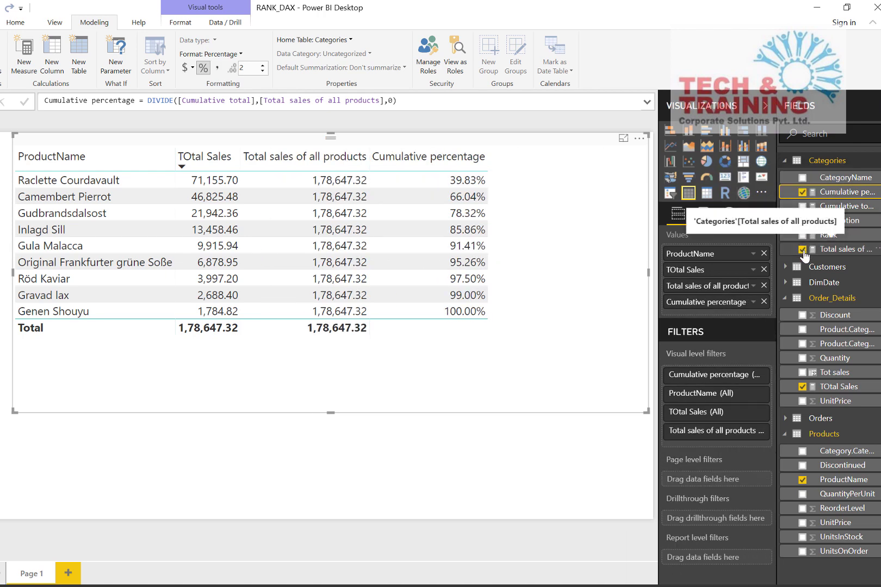
# - Drop the Total sales of all products column, shrink the table, and switch Totals off
pyautogui.click(803, 251)
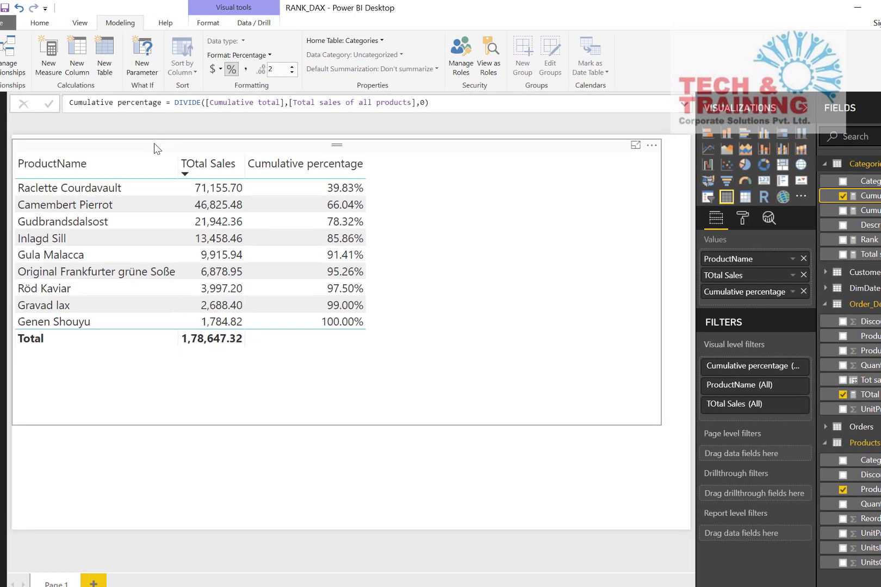
pyautogui.moveTo(665, 288); pyautogui.dragTo(378, 302)
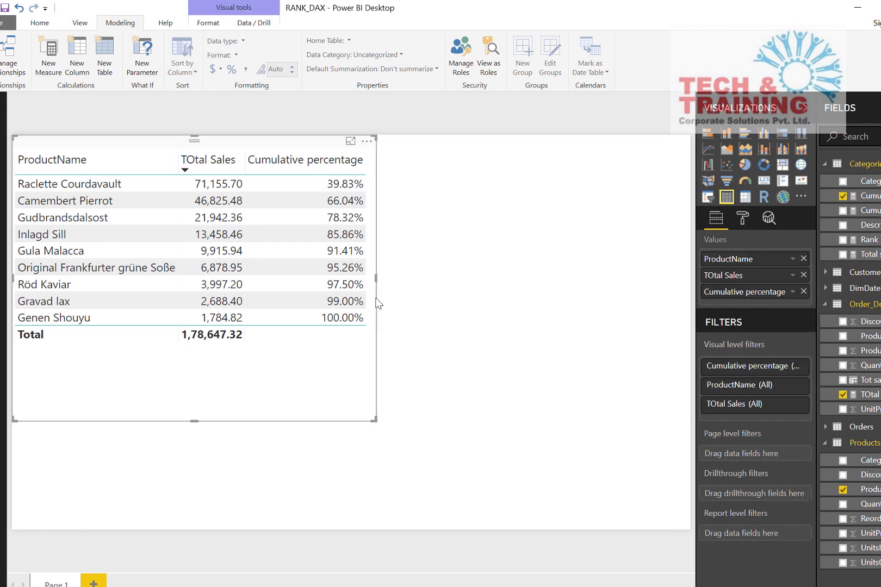
pyautogui.click(743, 223)
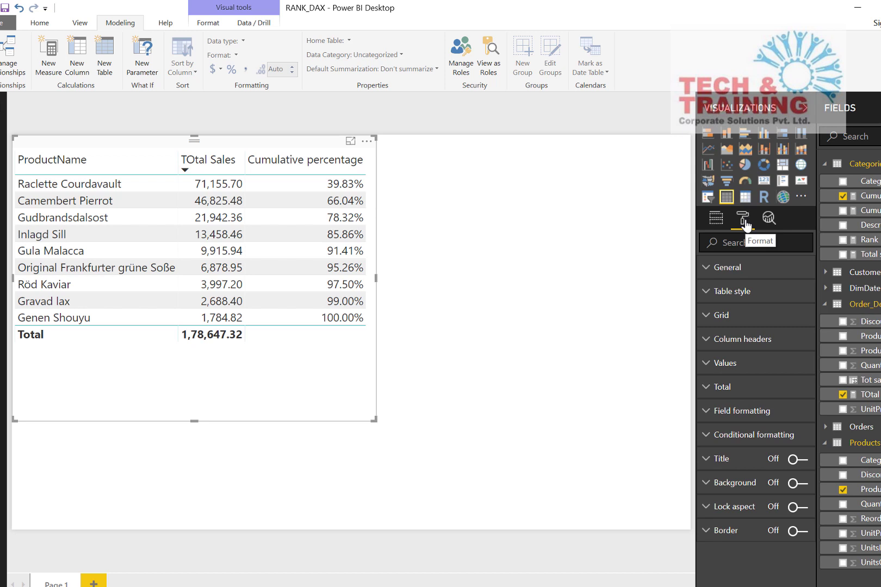
pyautogui.click(732, 387)
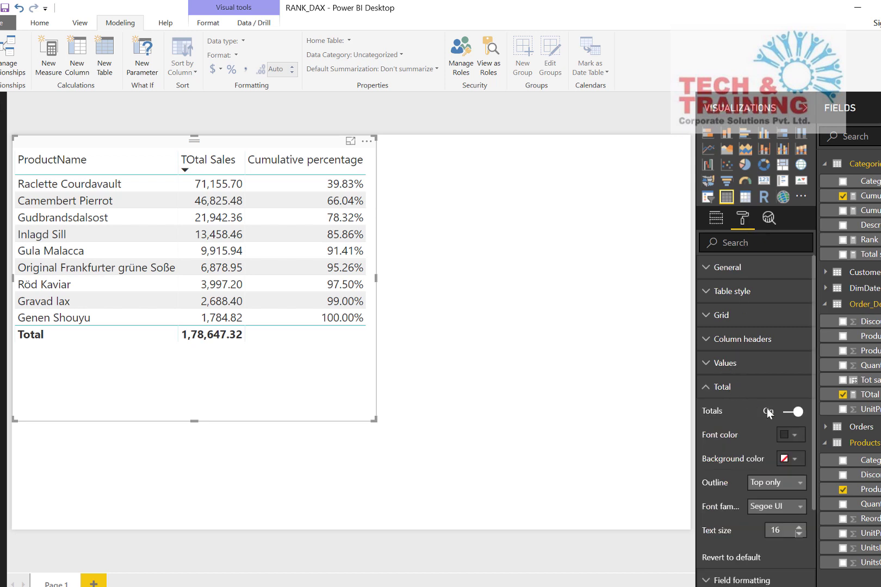
pyautogui.click(789, 411)
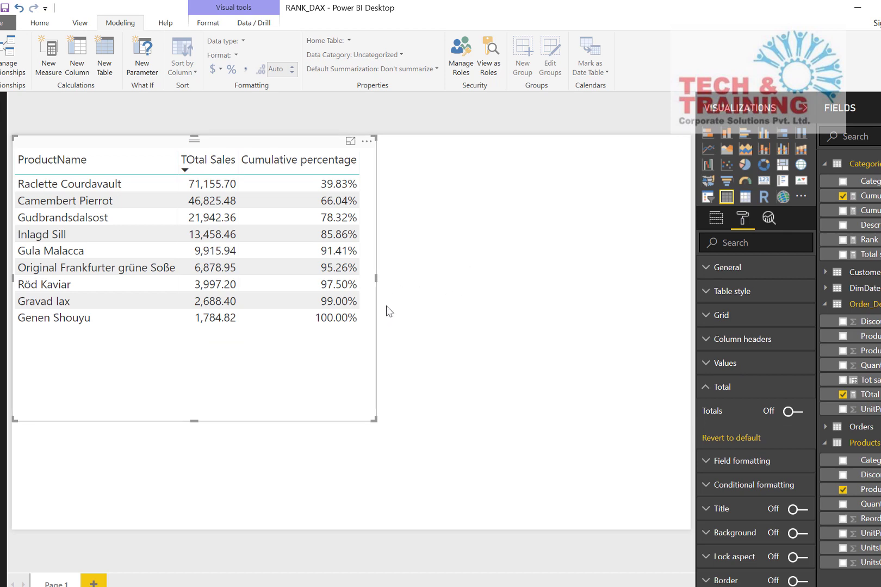
pyautogui.click(400, 299)
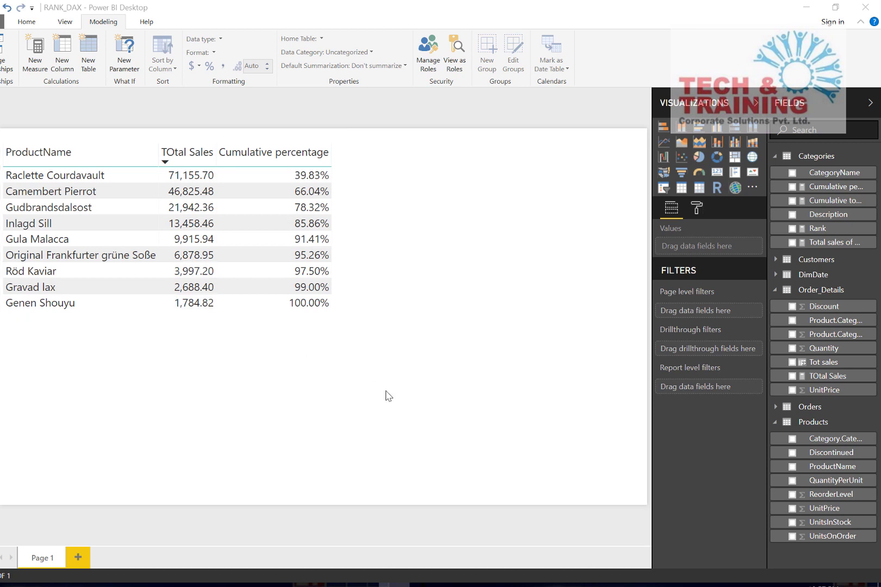
# - Insert a line and clustered column chart of TOtal Sales by ProductName, sorted by TOtal Sales descending
pyautogui.click(736, 143)
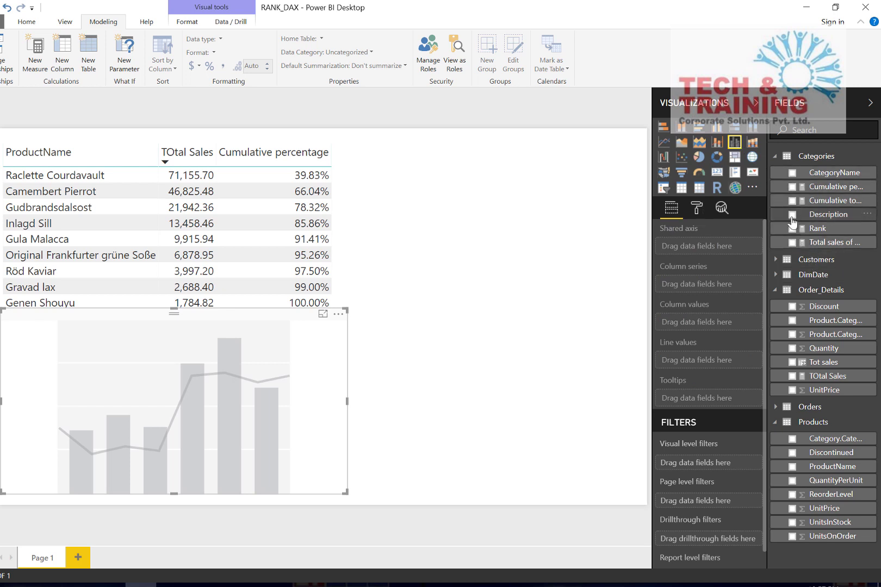
pyautogui.click(792, 376)
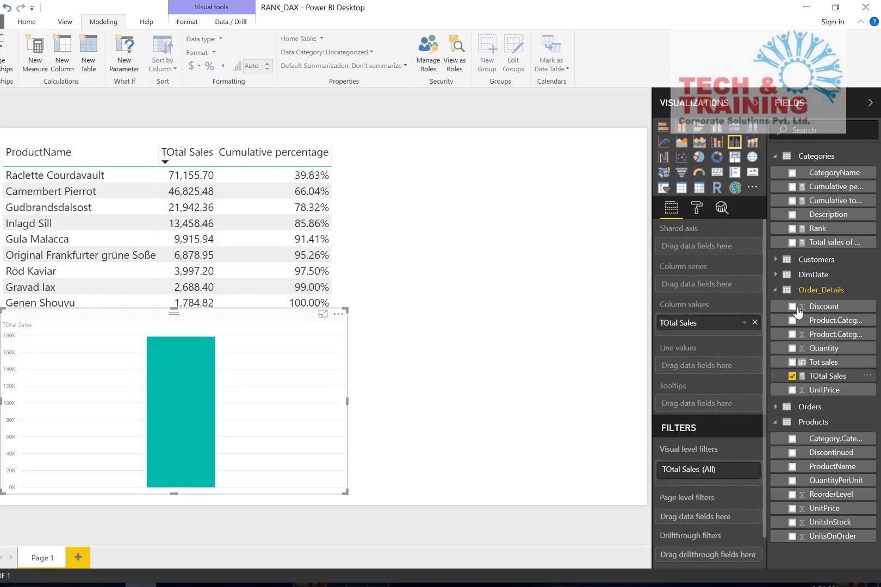
pyautogui.click(792, 467)
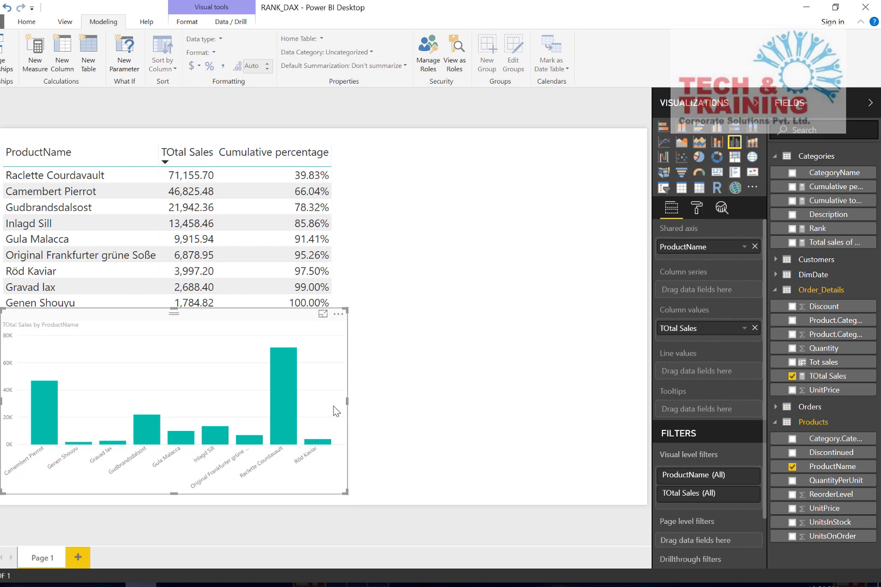
pyautogui.click(338, 315)
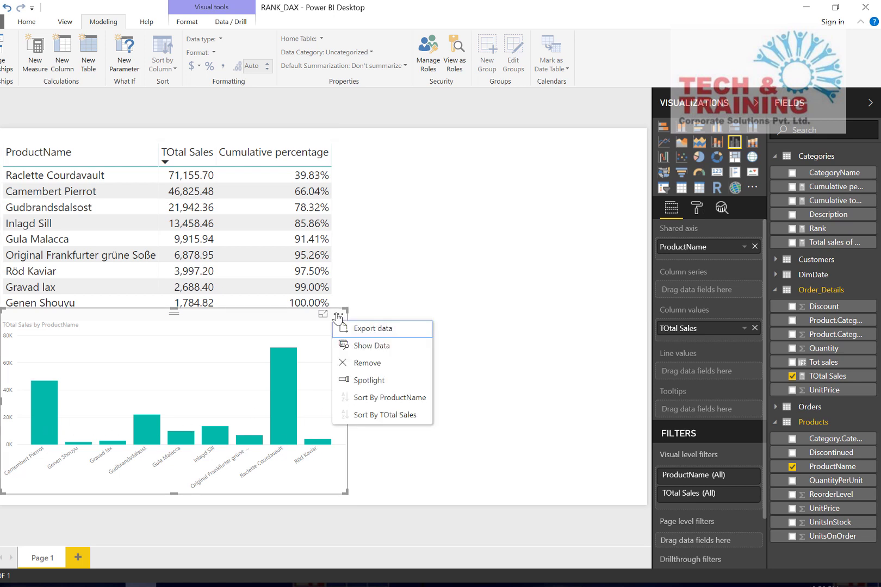
pyautogui.click(364, 418)
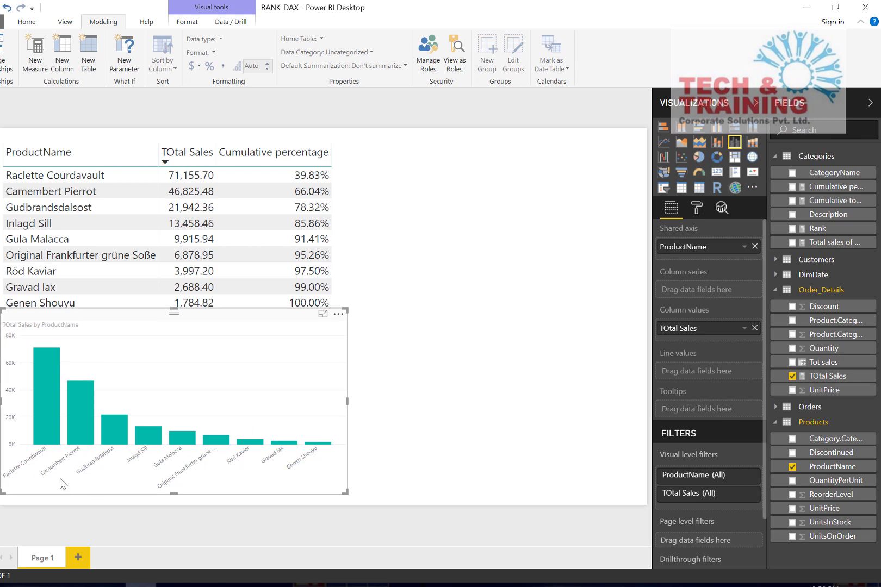
# - Set the chart's X-axis label text size to 16
pyautogui.click(697, 209)
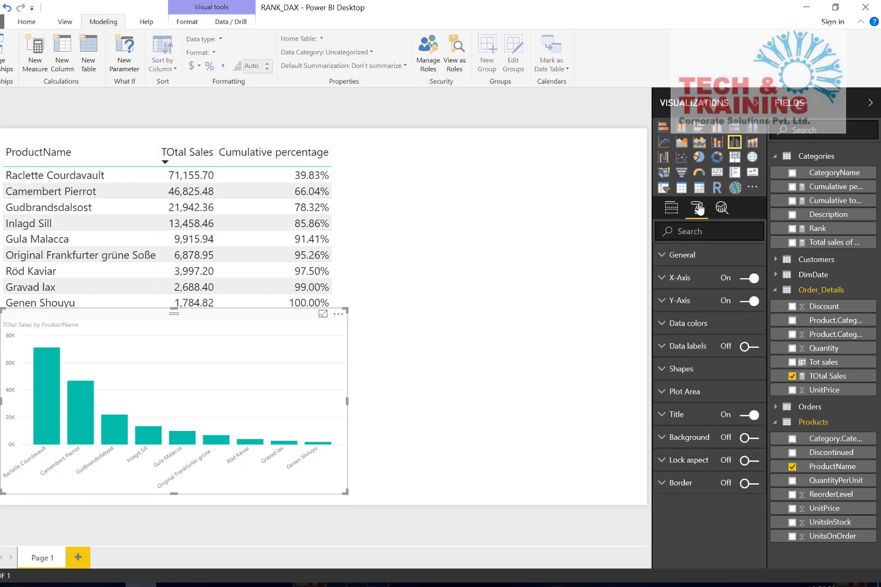
pyautogui.click(695, 280)
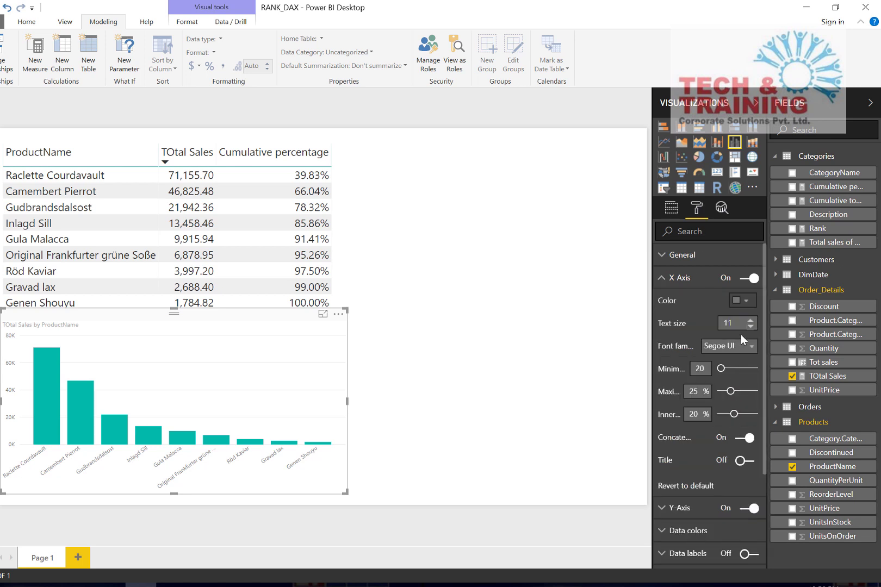
pyautogui.click(751, 321)
pyautogui.click(750, 322)
pyautogui.click(750, 321)
pyautogui.click(750, 321)
pyautogui.click(751, 322)
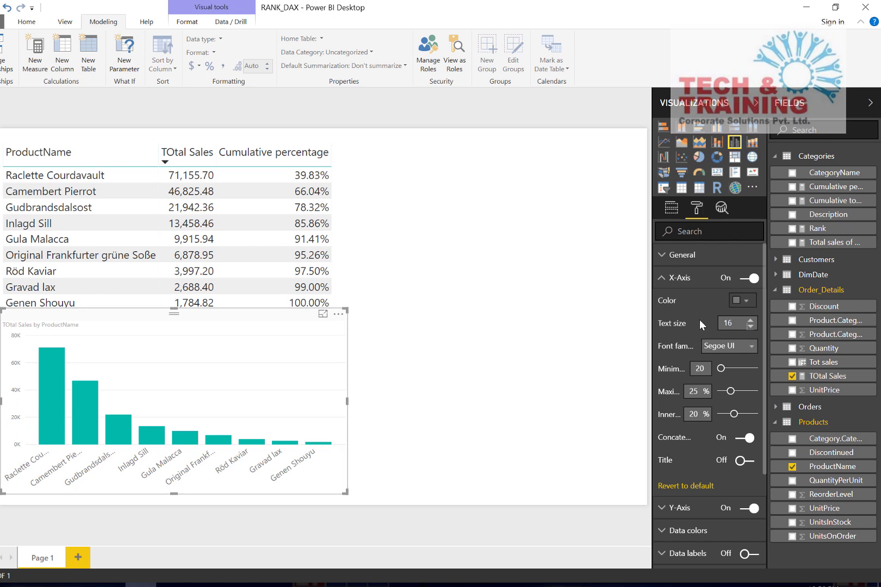
pyautogui.click(681, 288)
# - Set the chart's Y-axis label text size to 16
pyautogui.click(694, 302)
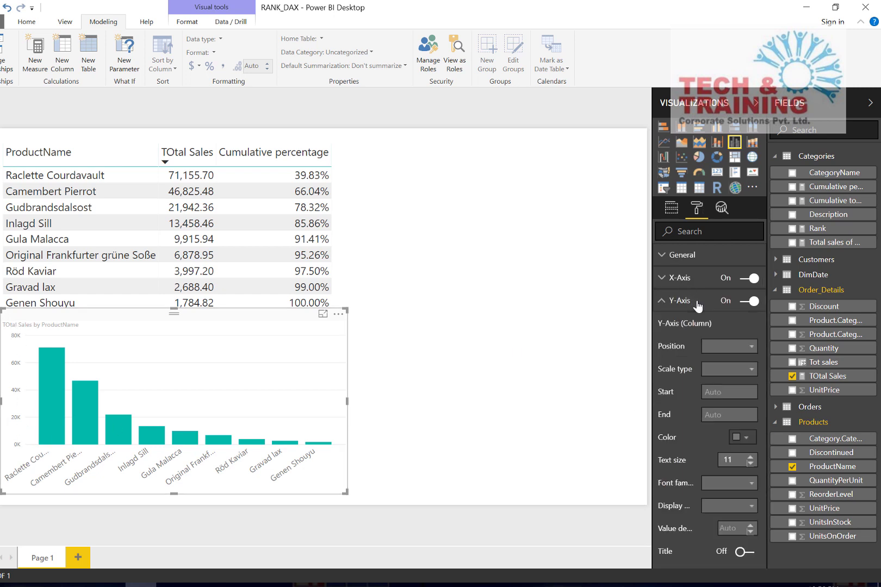
pyautogui.click(720, 458)
pyautogui.write('16')
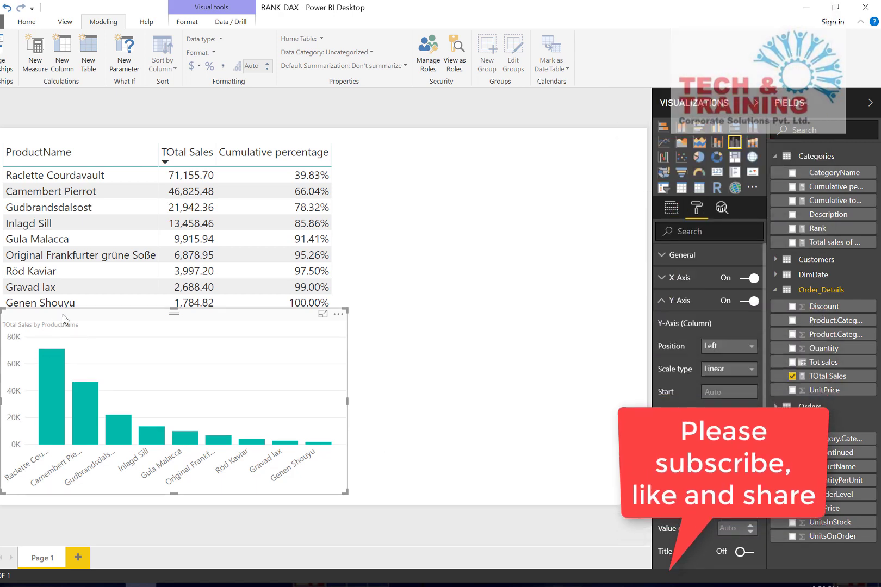
pyautogui.click(691, 306)
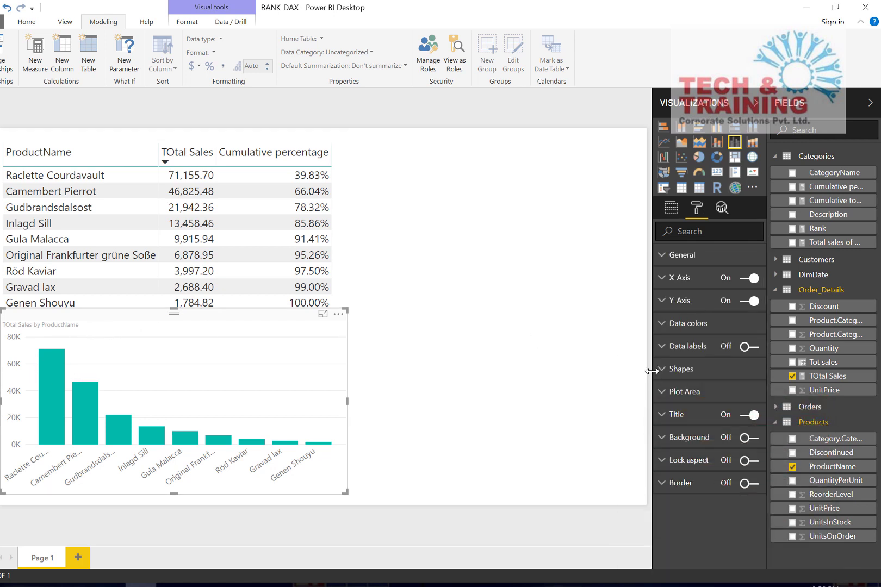
# - Set the chart title's text size to 16
pyautogui.click(690, 416)
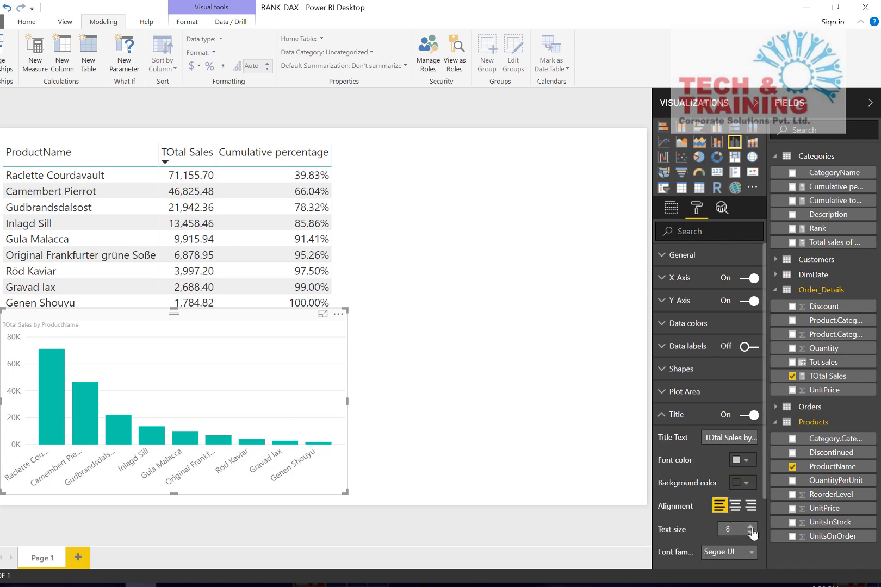
pyautogui.click(721, 526)
pyautogui.write('16')
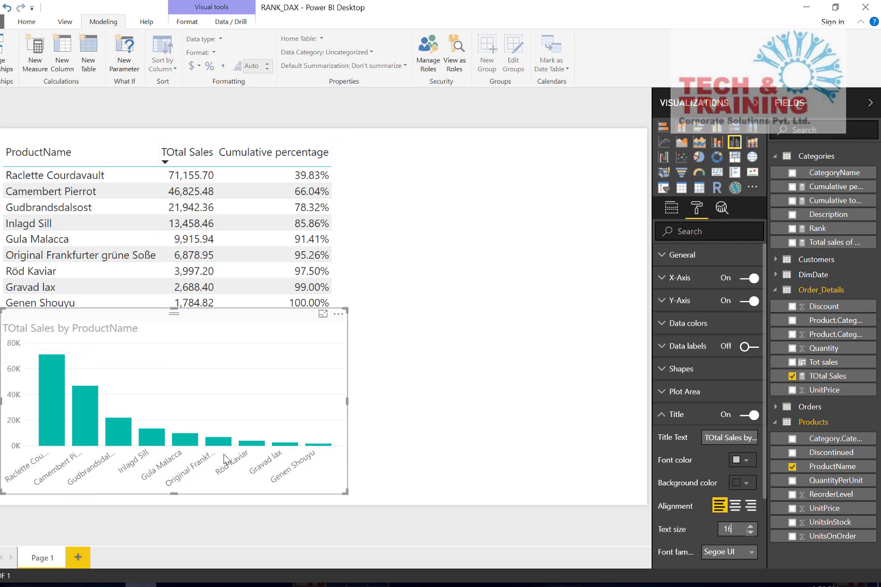
pyautogui.click(700, 322)
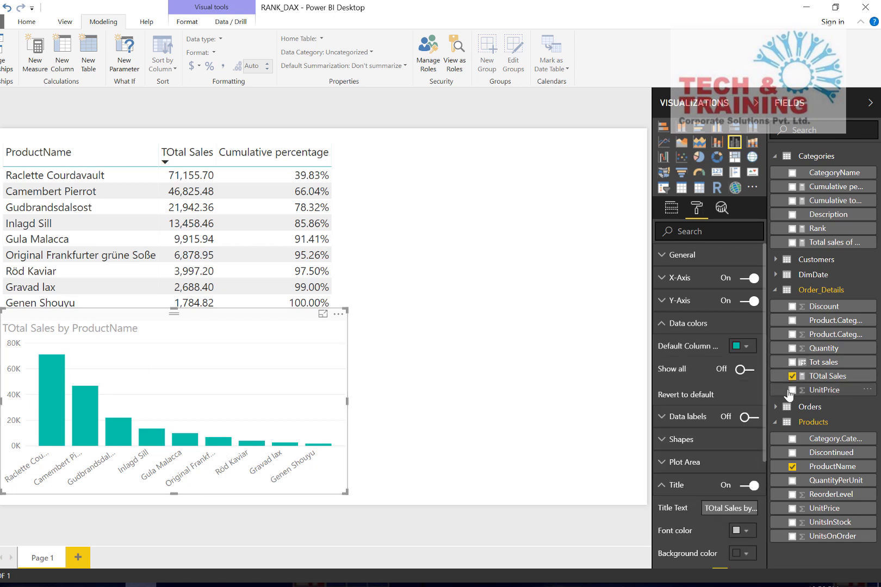
# - Add Cumulative percentage to the chart and move it from Column values into Line values
pyautogui.click(792, 187)
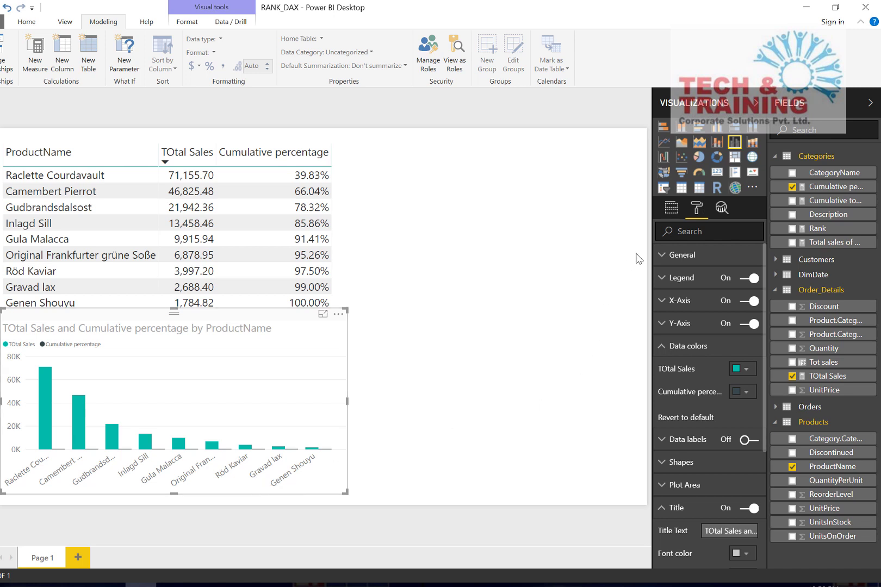
pyautogui.click(672, 209)
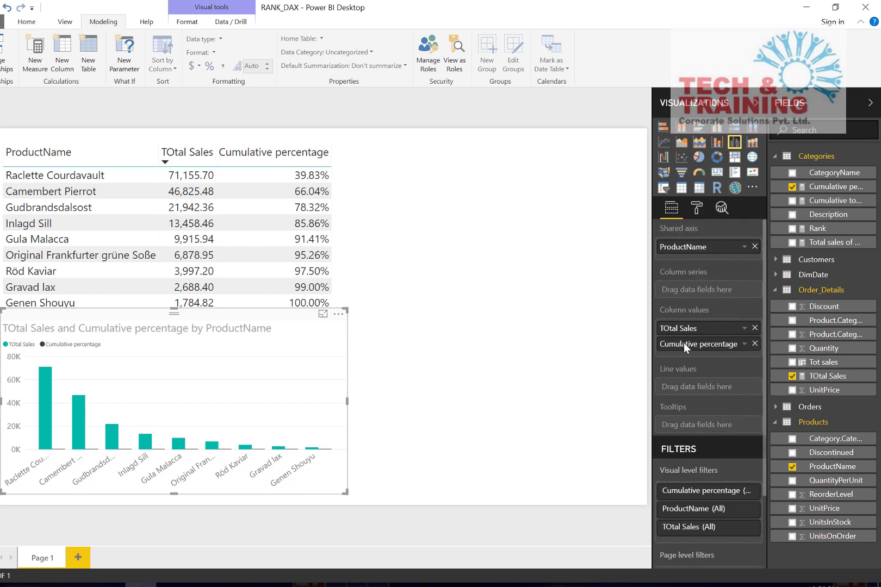
pyautogui.moveTo(684, 343); pyautogui.dragTo(687, 392)
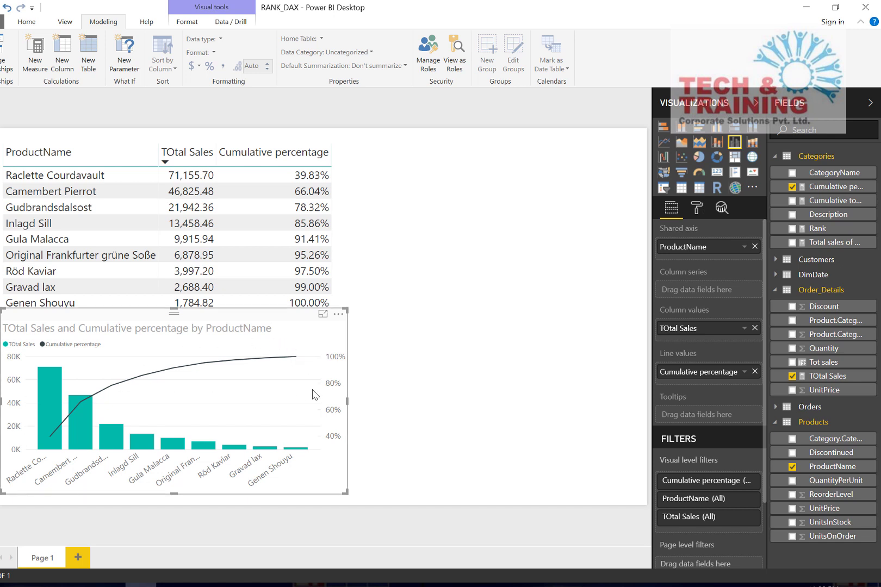
# - Create the measure 80 percent = 0.8, formatted as a percentage
pyautogui.click(33, 53)
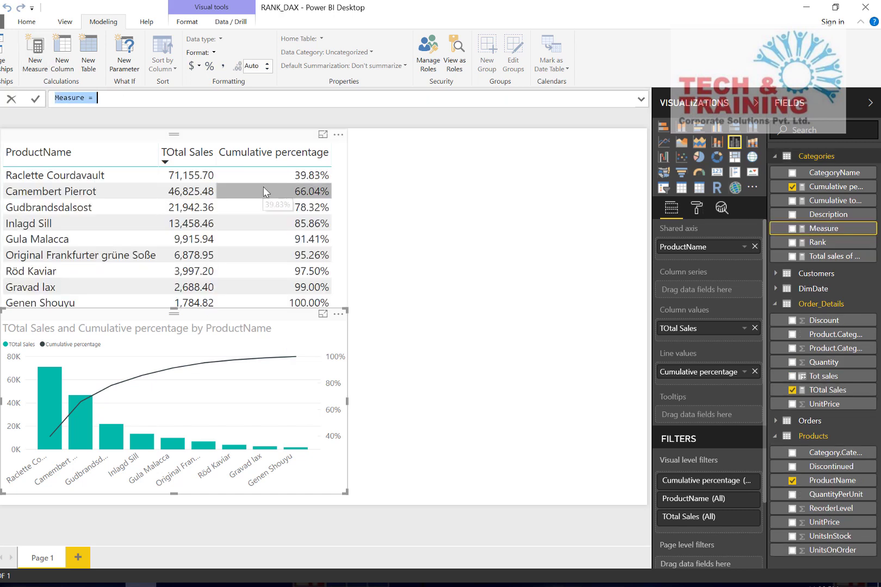
pyautogui.write('80')
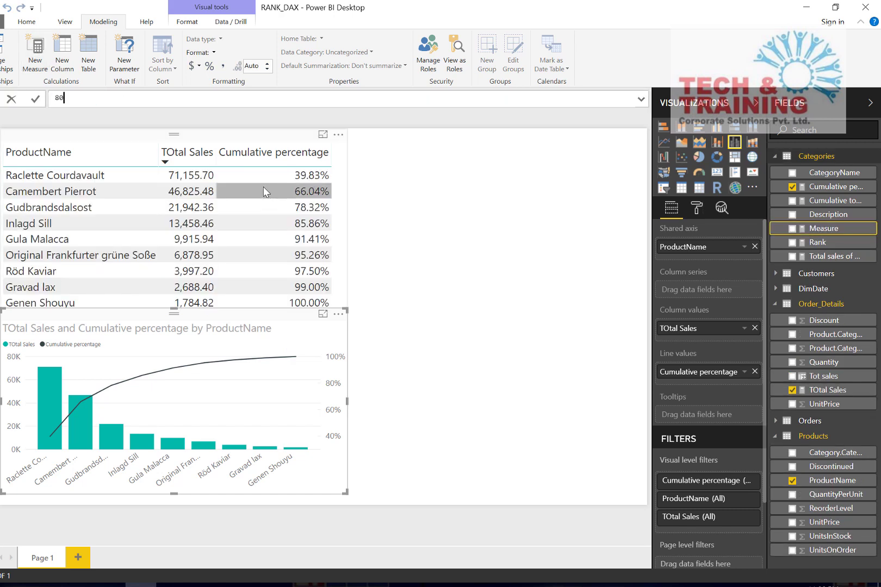
pyautogui.write(' percent = 0.8')
pyautogui.press('Return')
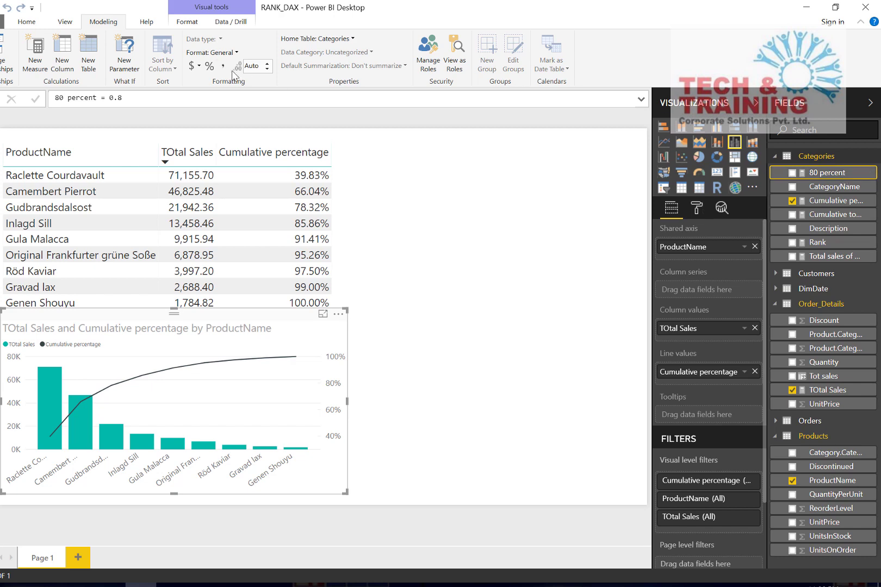
pyautogui.click(210, 67)
# - Add 80 percent to the table, widen the table, then remove the 80 percent column
pyautogui.moveTo(827, 172); pyautogui.dragTo(299, 205)
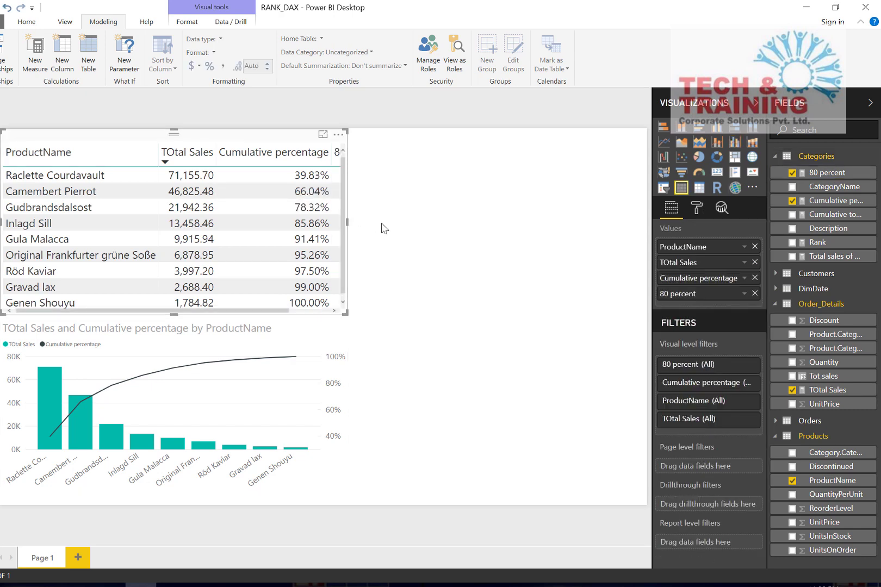
pyautogui.moveTo(348, 222); pyautogui.dragTo(478, 228)
pyautogui.click(480, 228)
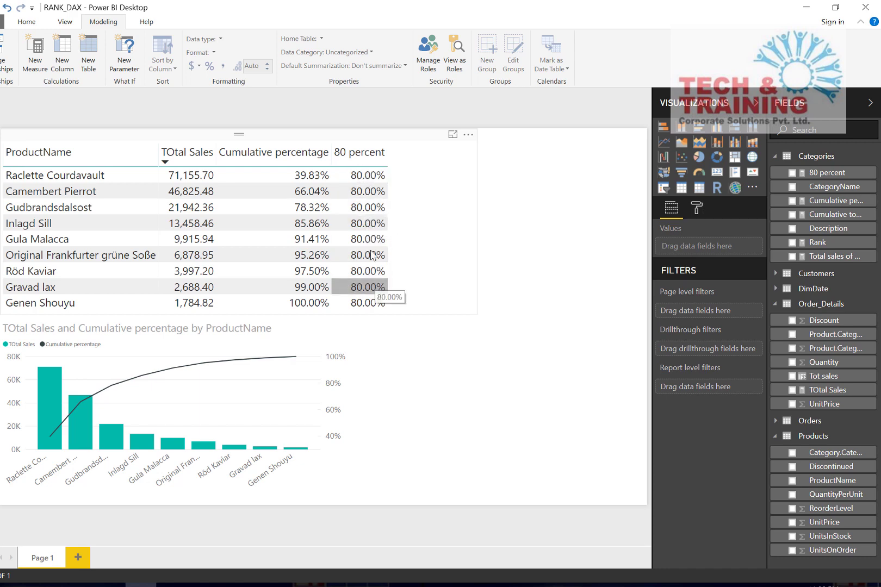
pyautogui.click(438, 189)
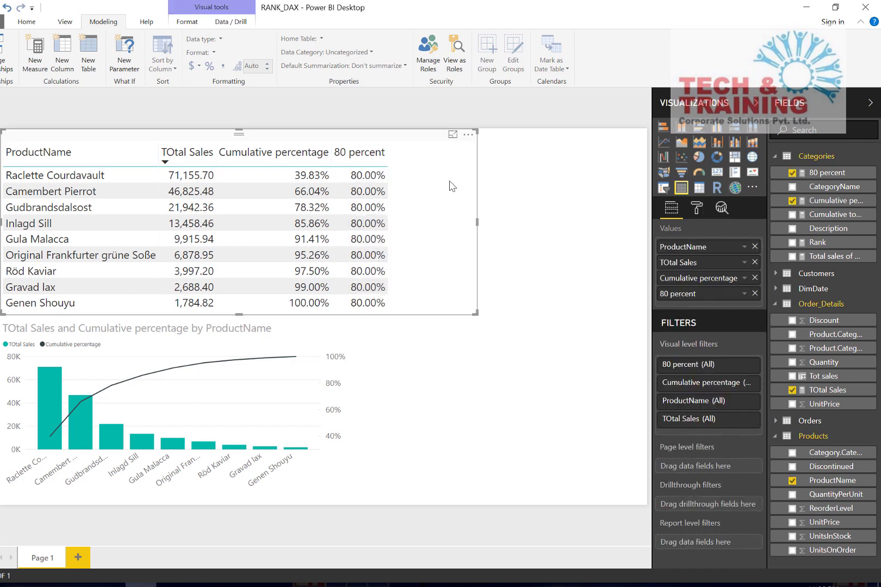
pyautogui.click(792, 173)
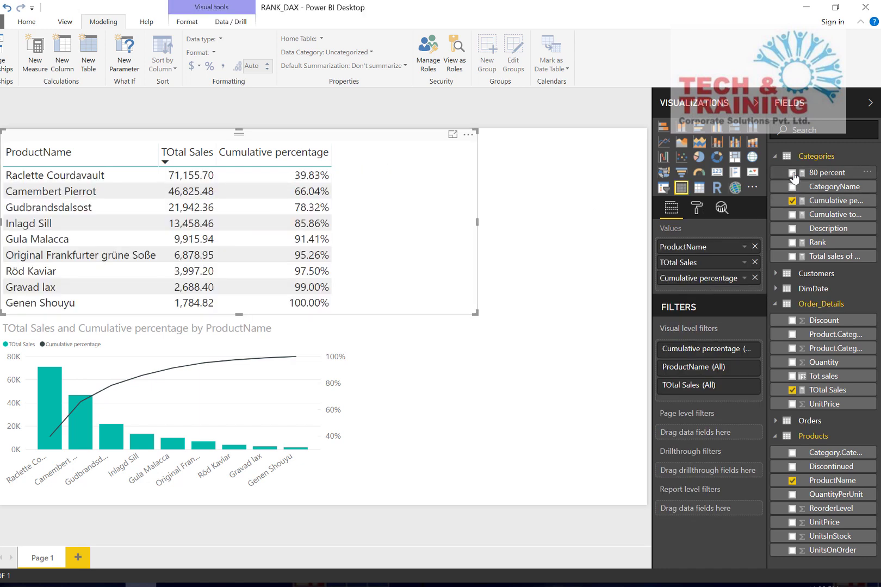
# - Add 80 percent to the chart as a line value, ordered above Cumulative percentage
pyautogui.moveTo(836, 178); pyautogui.dragTo(280, 393)
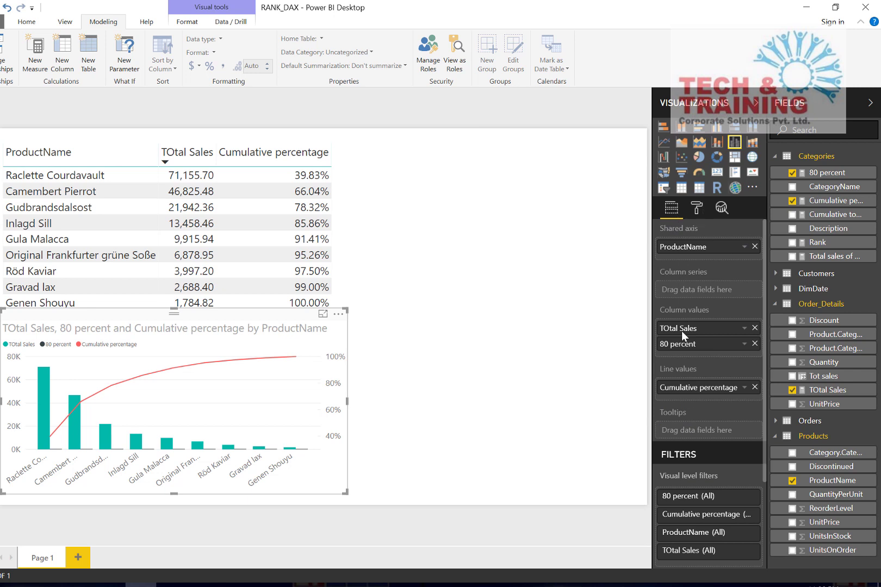
pyautogui.moveTo(680, 345); pyautogui.dragTo(683, 396)
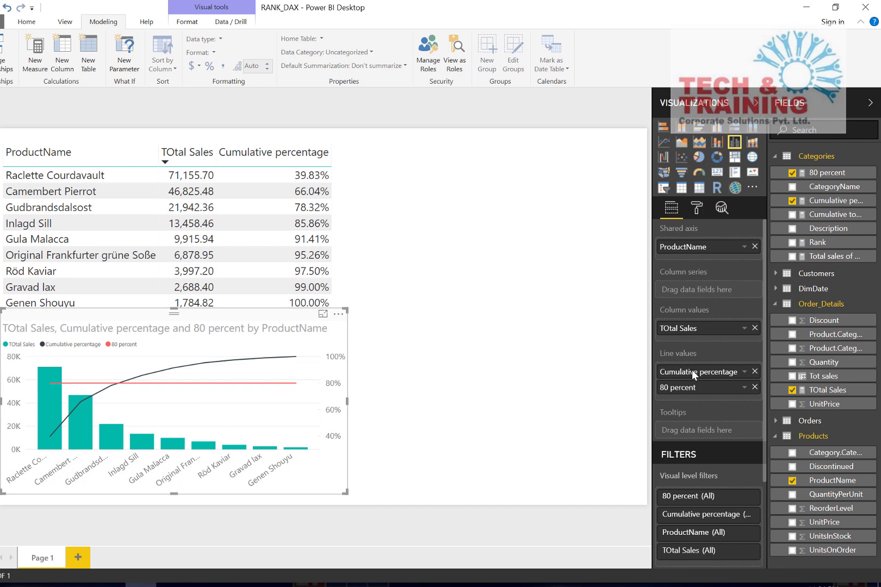
pyautogui.moveTo(691, 370); pyautogui.dragTo(691, 389)
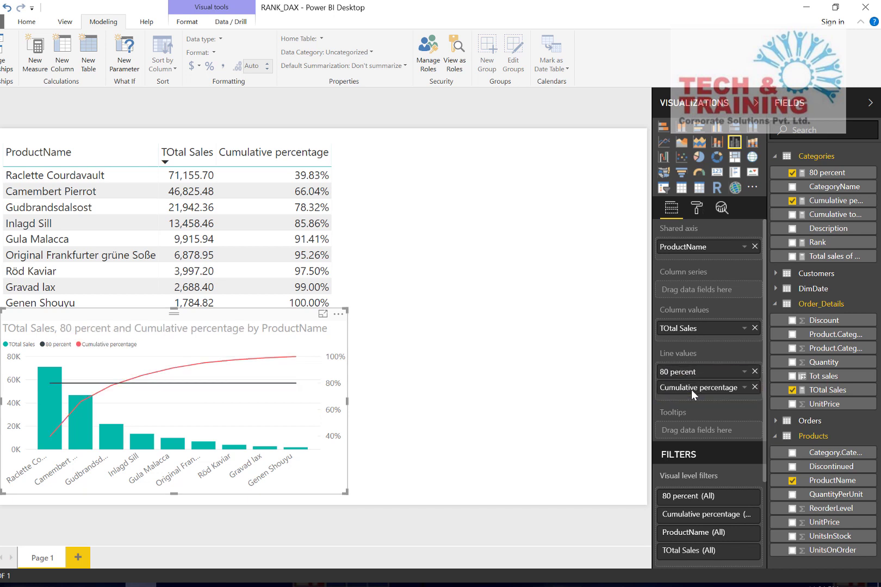